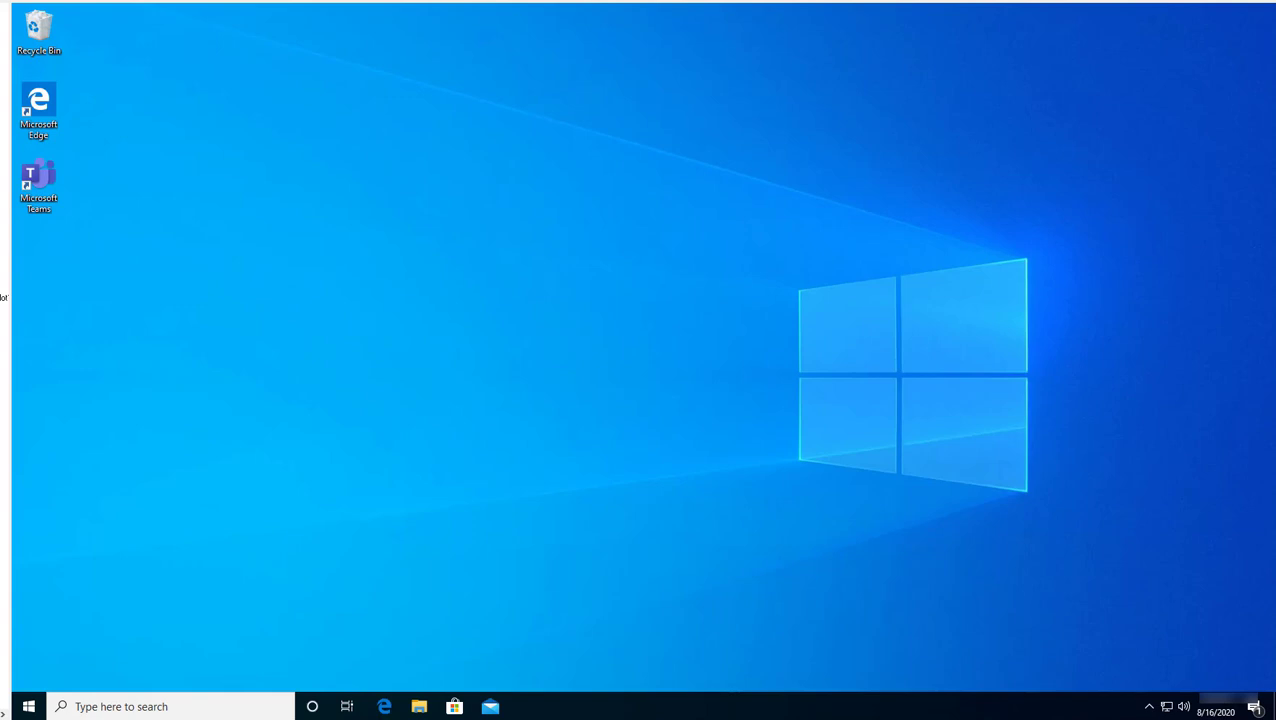
Open Settings from the Start menu and go to Update & Security's Windows Update page.
left_click(29, 707)
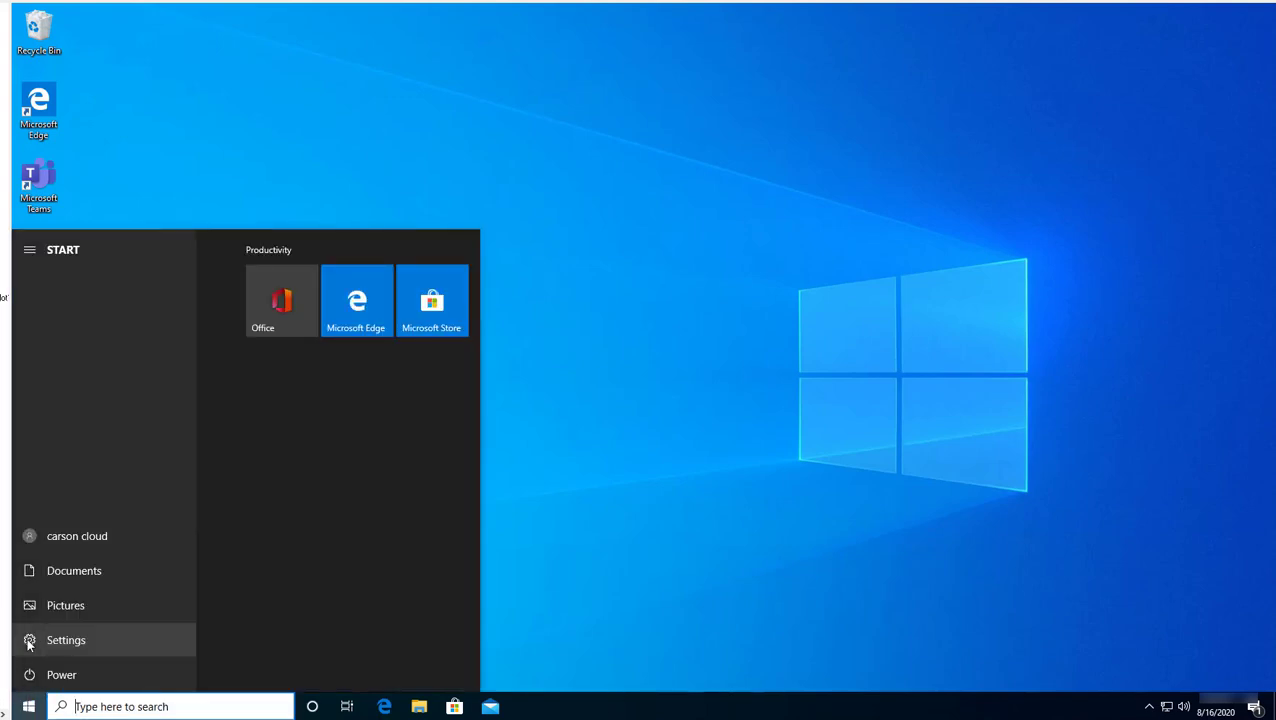
left_click(62, 638)
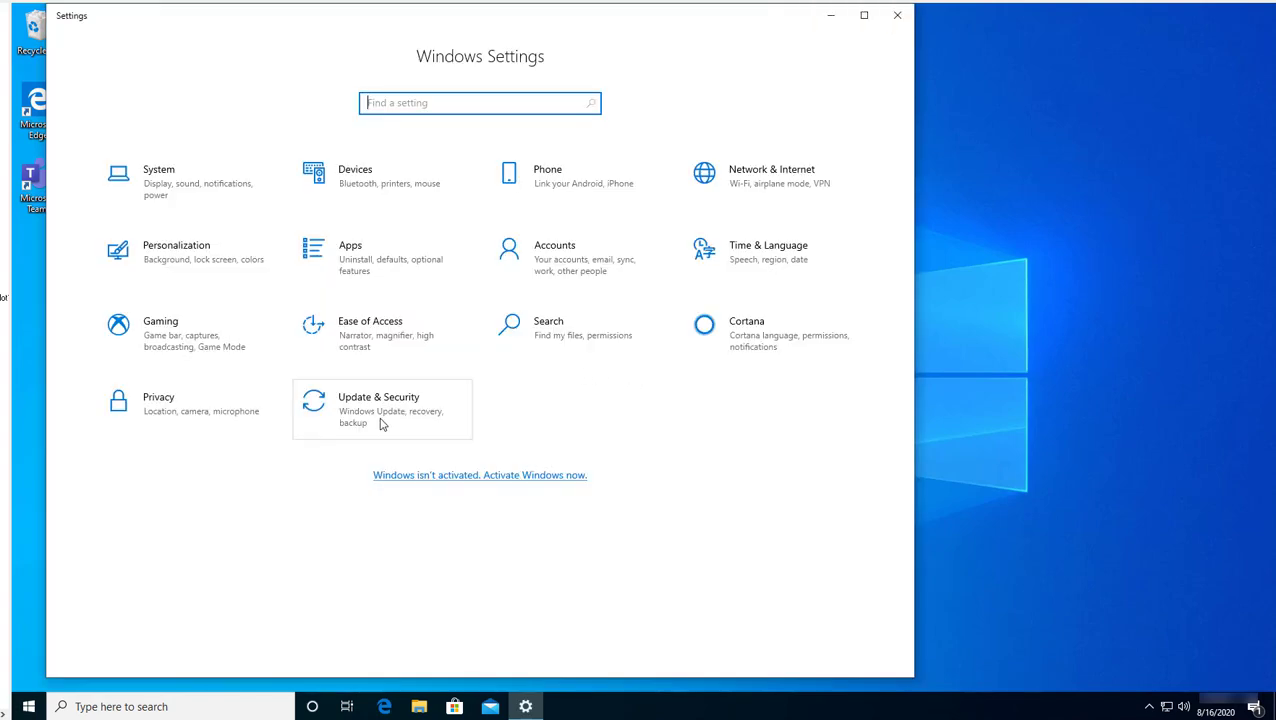
left_click(370, 413)
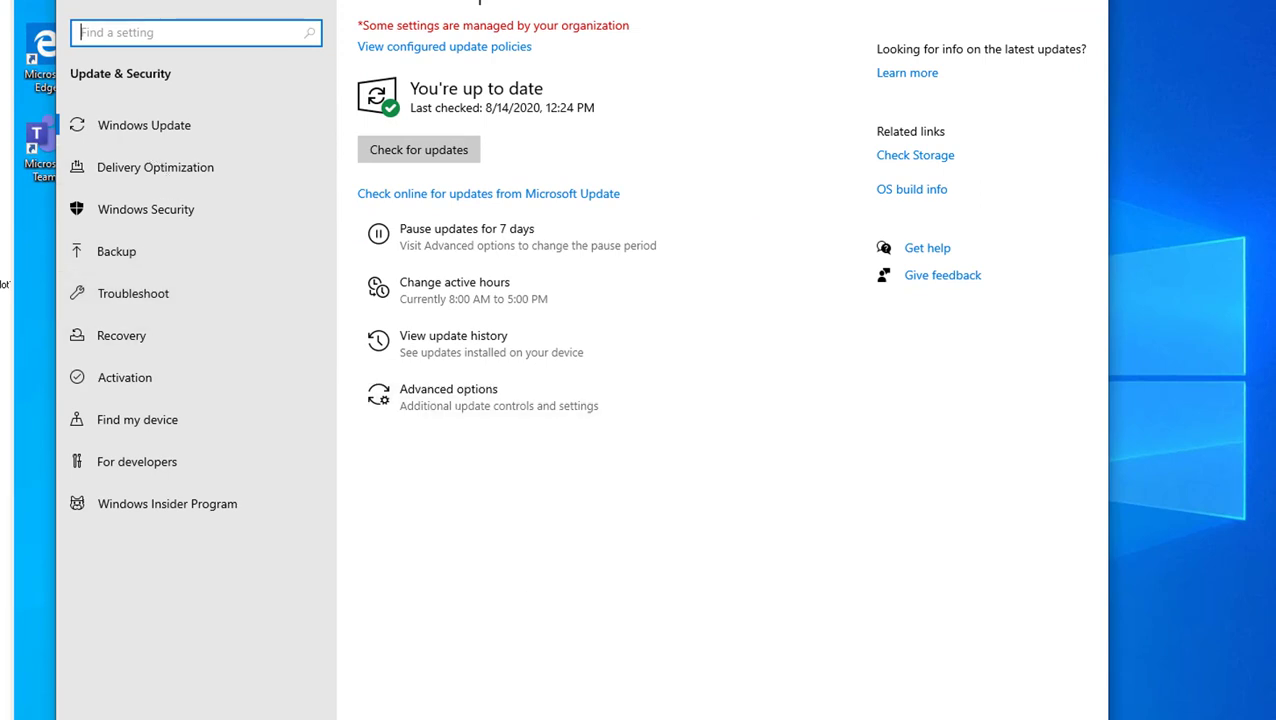
mouse_move(637, 719)
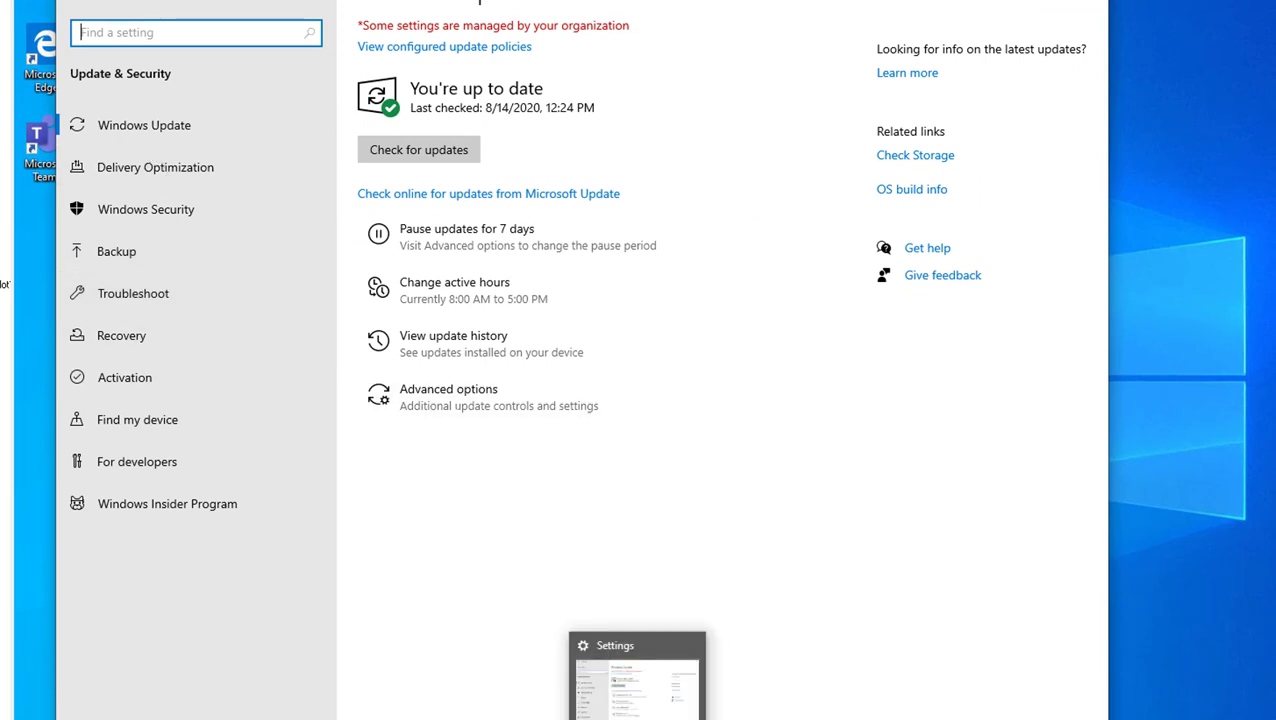
Open Windows Security's Virus & threat protection settings and switch real-time protection Off.
left_click(134, 218)
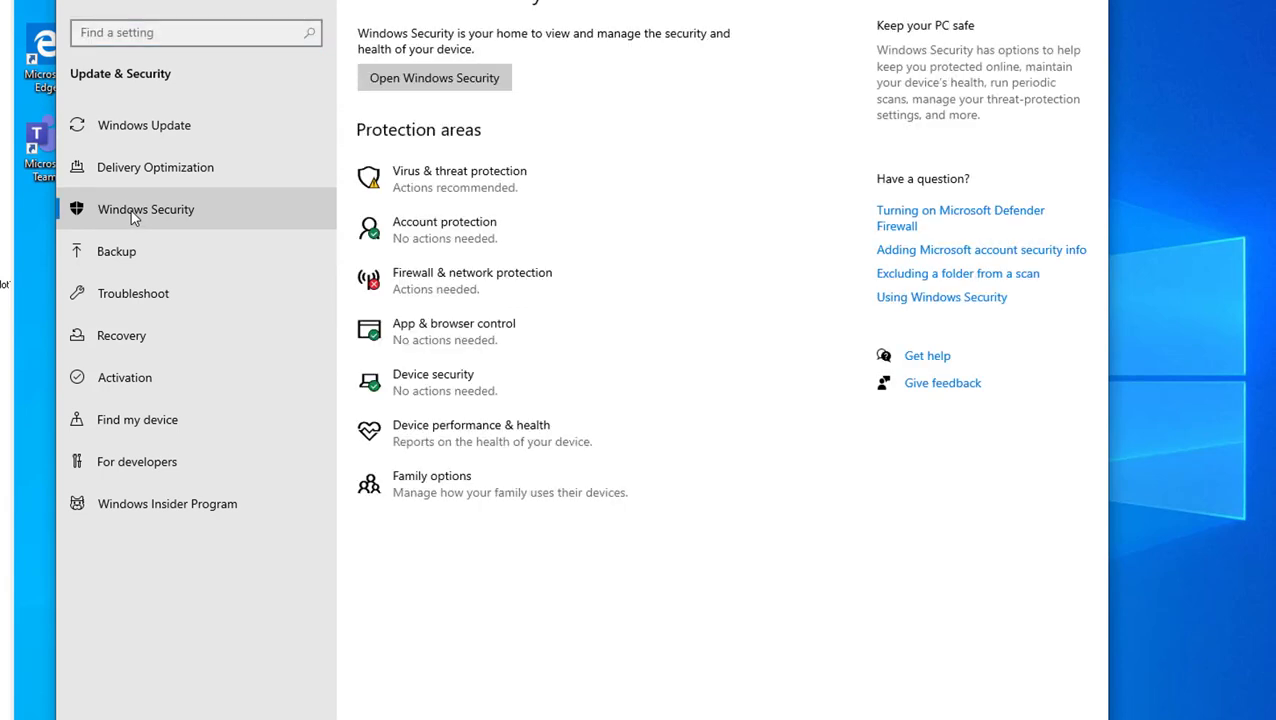
left_click(463, 184)
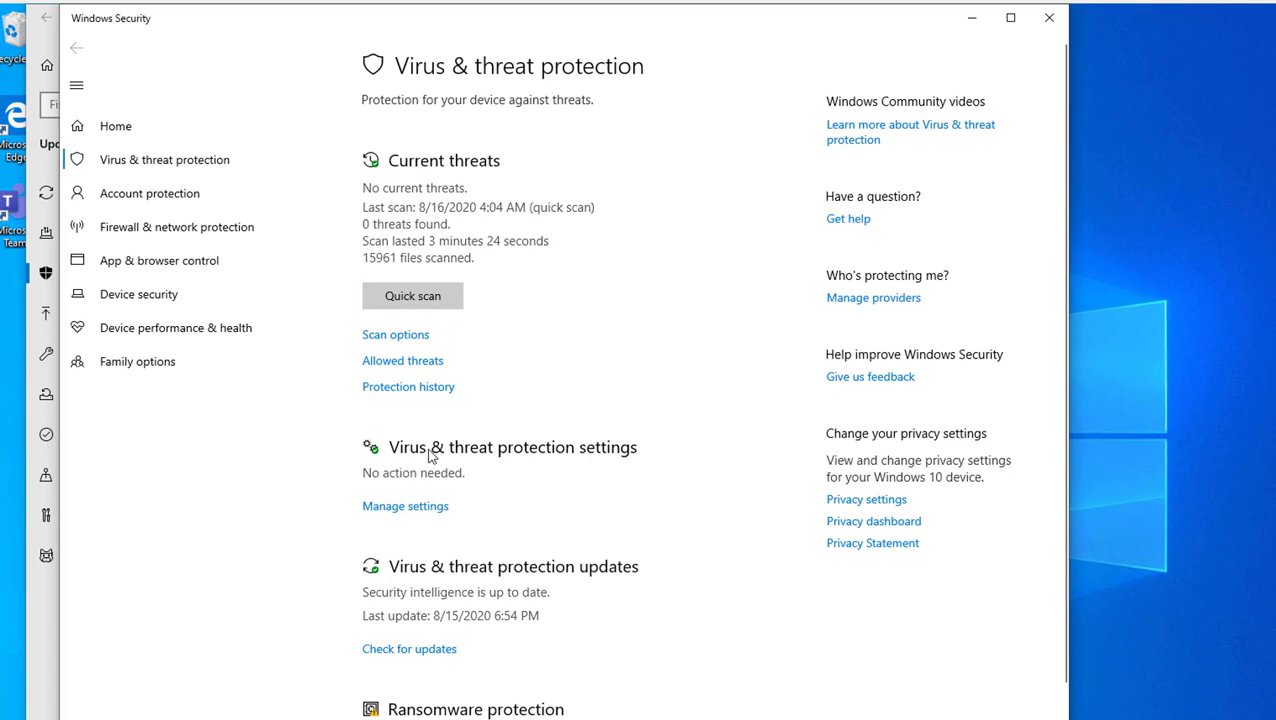
left_click(406, 517)
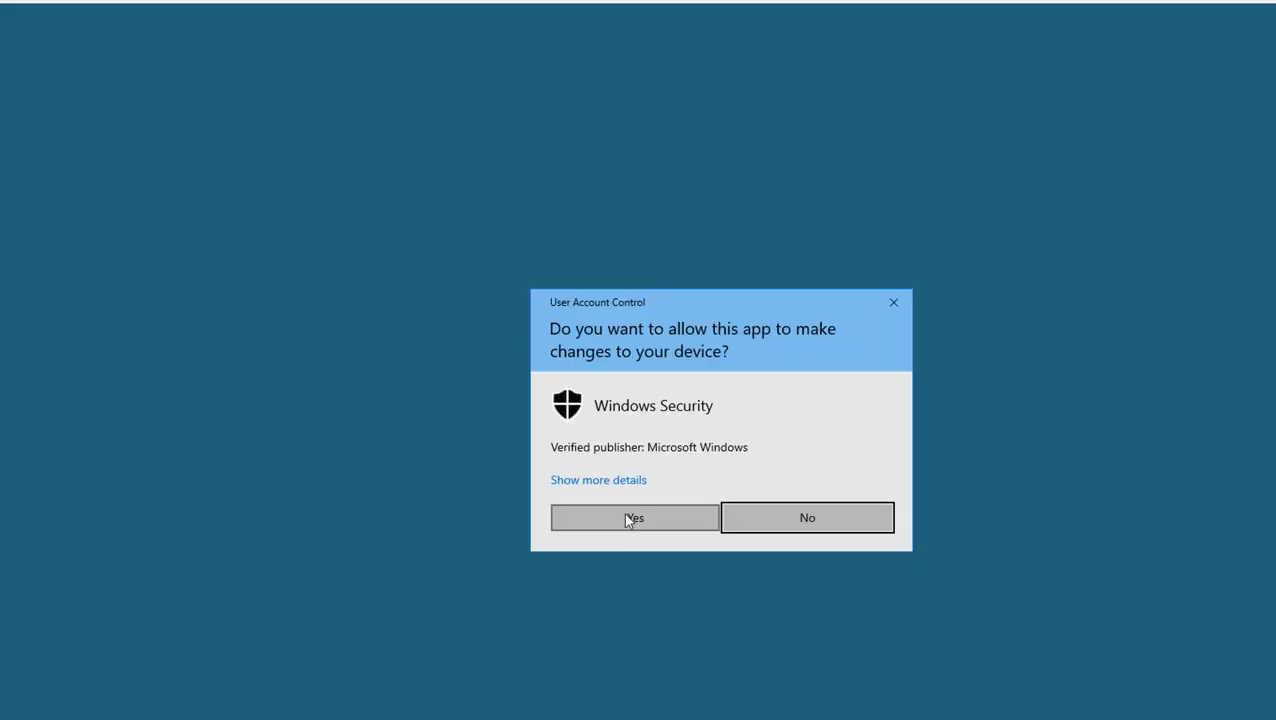
Approve disabling real-time protection, then set virus & threat informational notifications Off and approve.
left_click(628, 519)
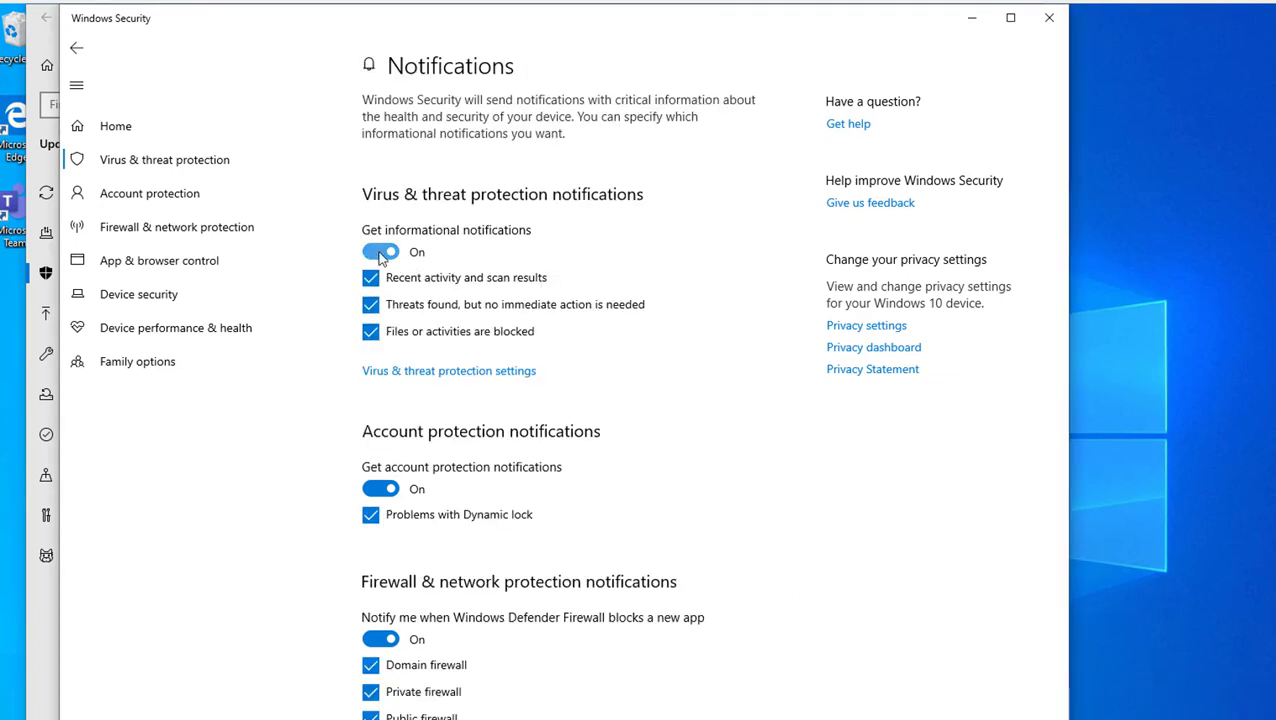
left_click(370, 256)
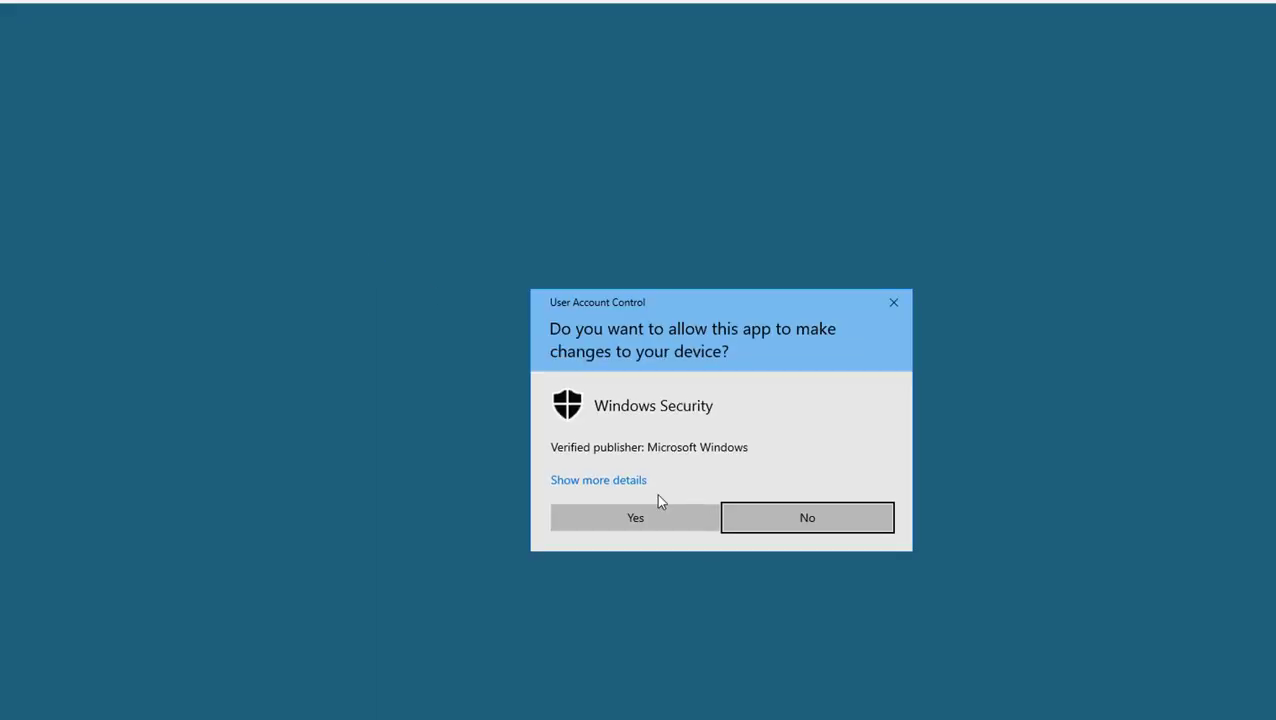
left_click(641, 519)
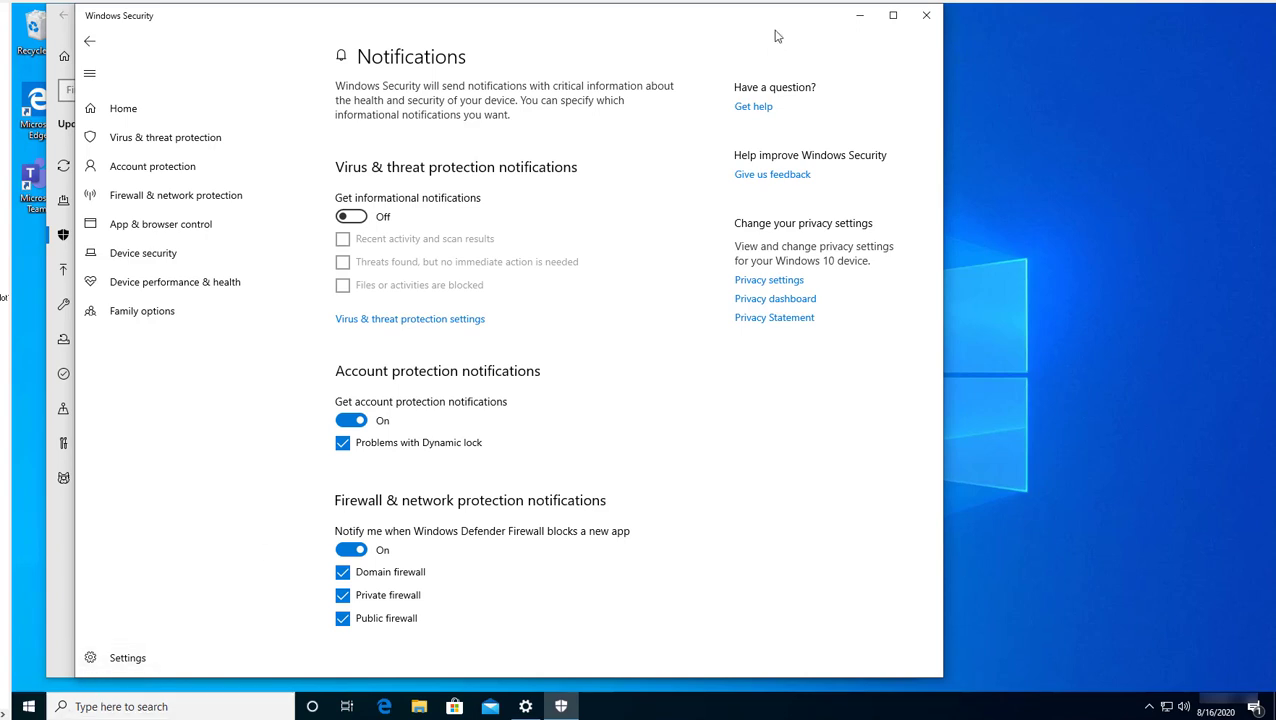
Close Windows Security and Settings, then search 'gpedit.msc' to launch the Local Group Policy Editor.
left_click(924, 16)
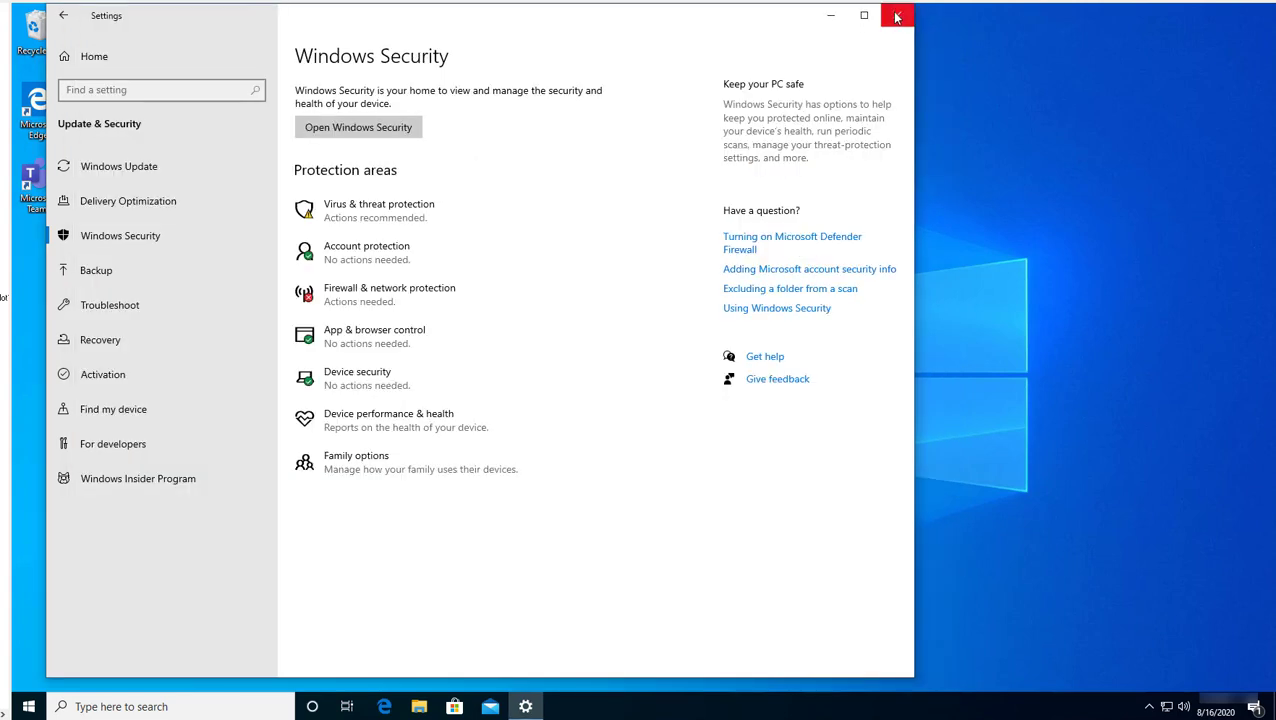
left_click(897, 15)
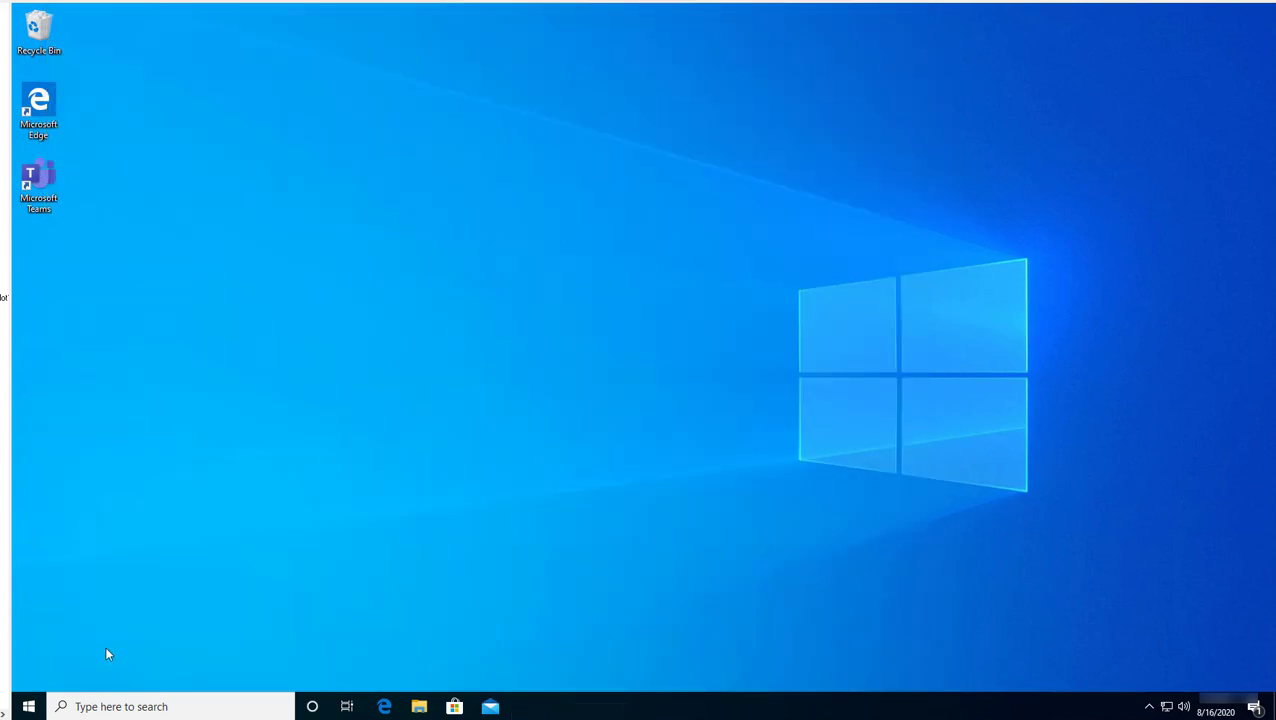
left_click(28, 706)
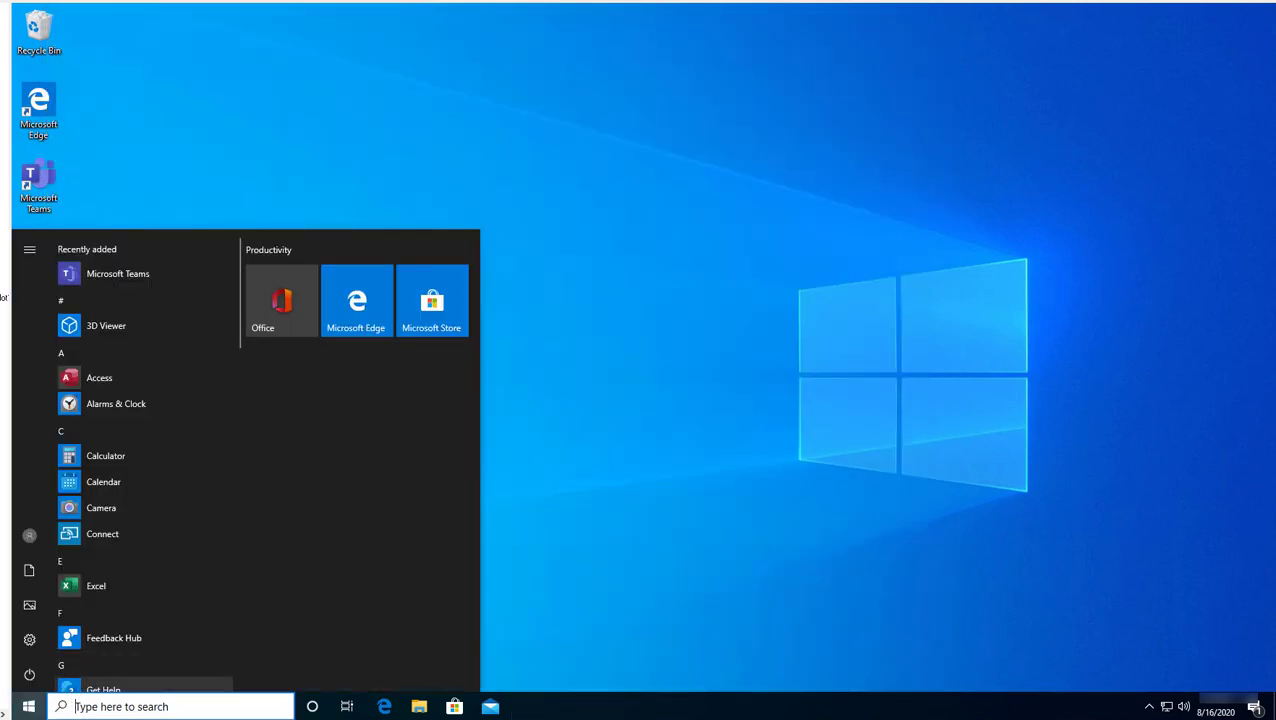
left_click(95, 706)
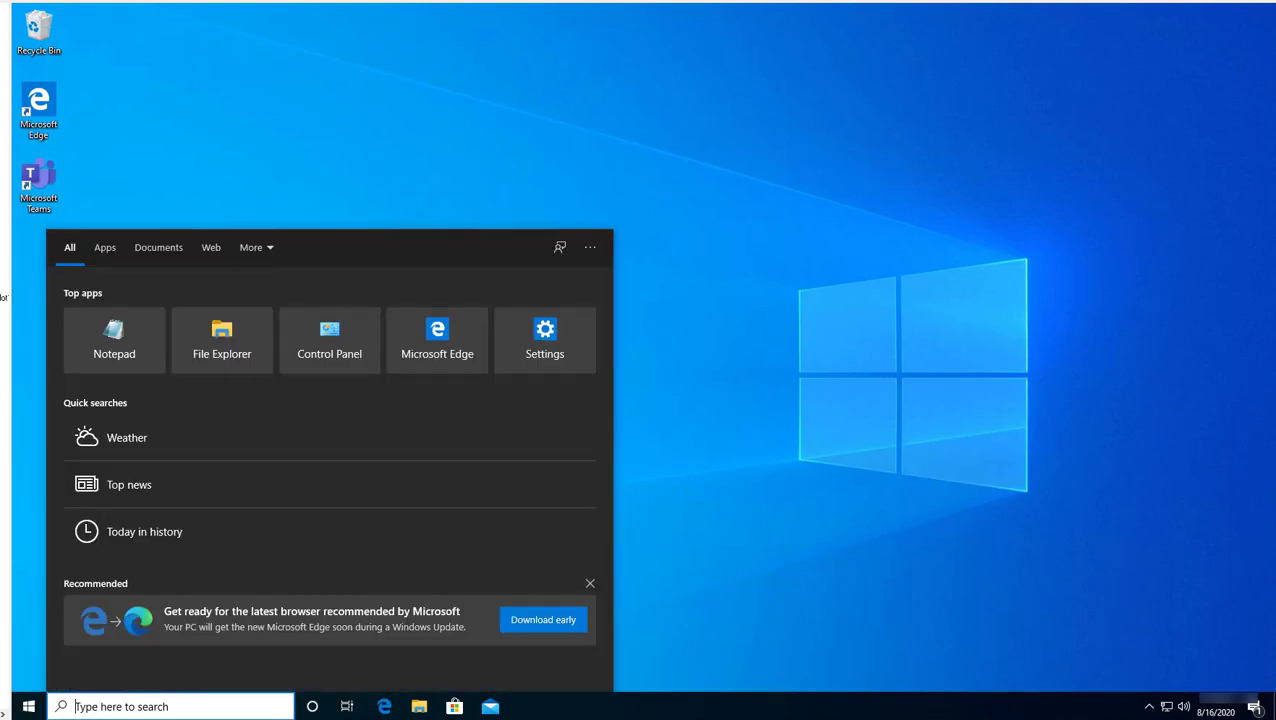
key("Escape")
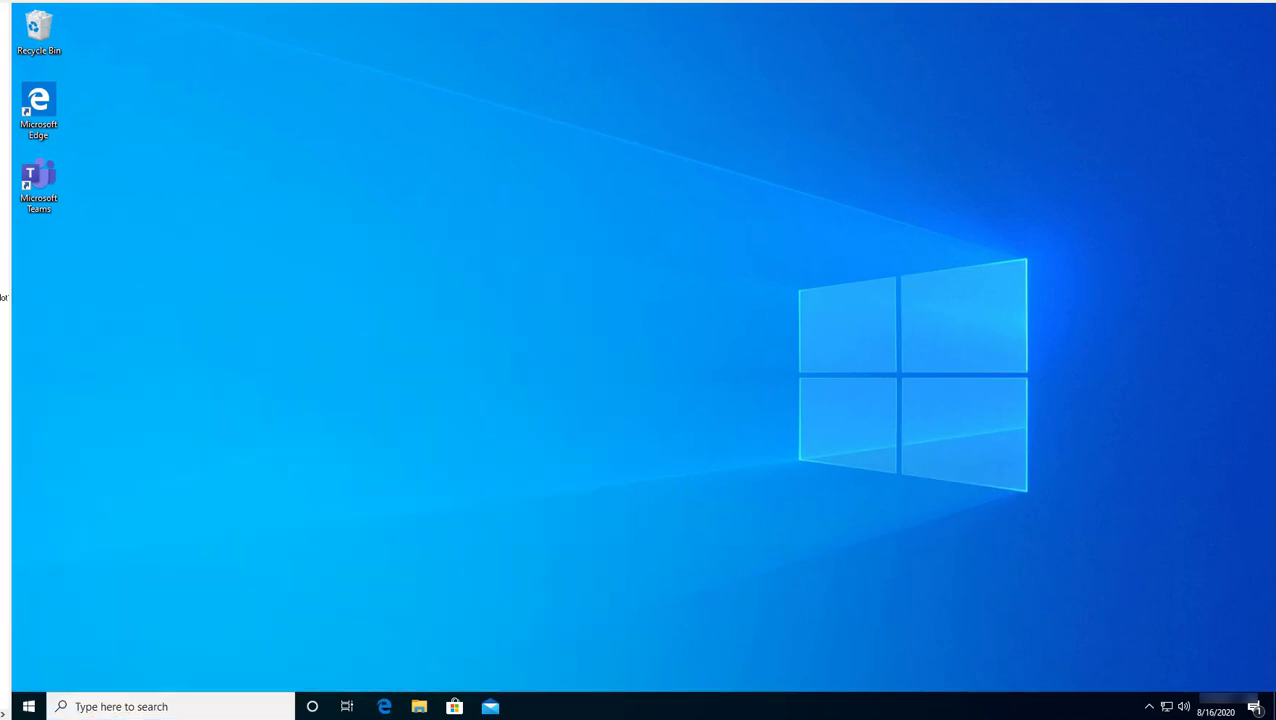
left_click(118, 707)
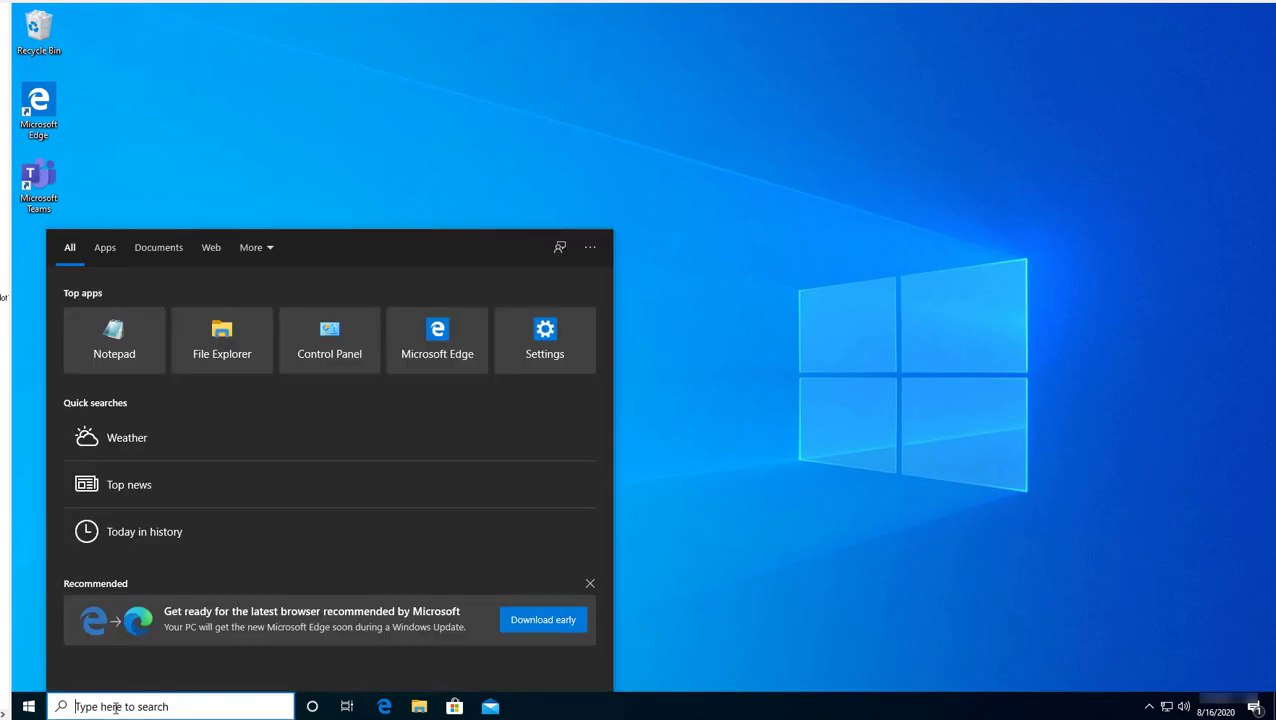
type("gp")
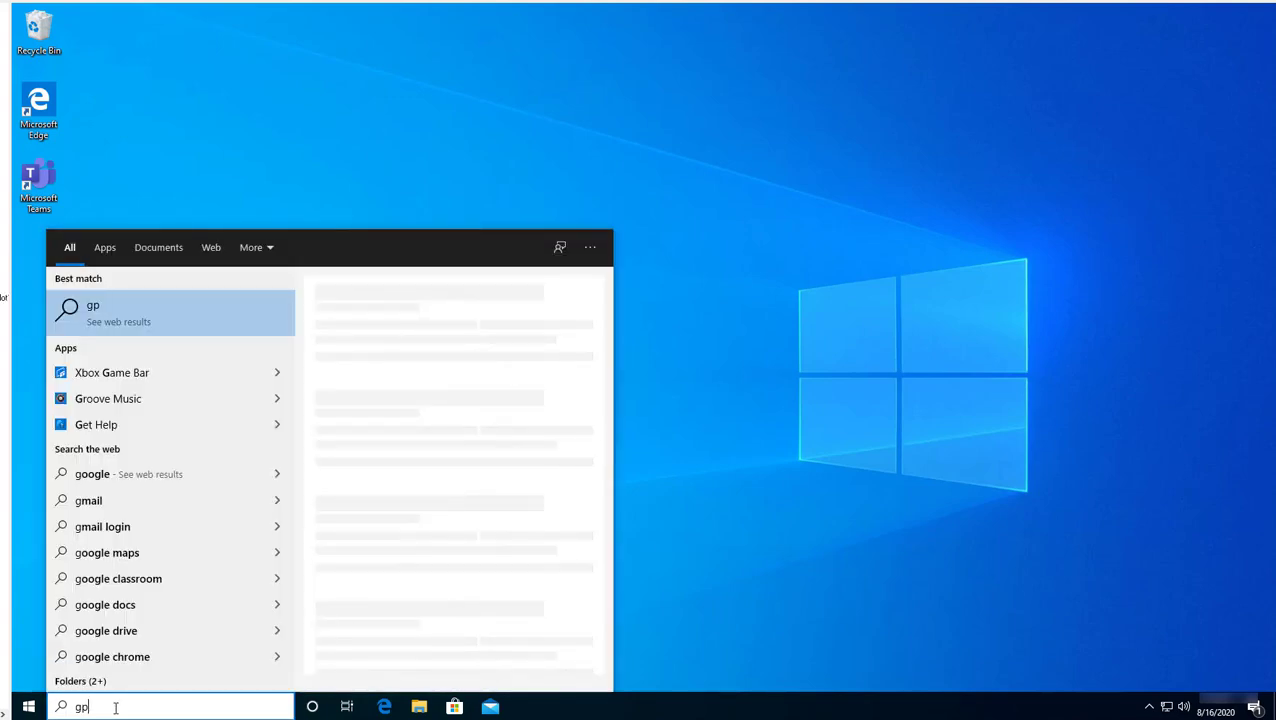
type("edit")
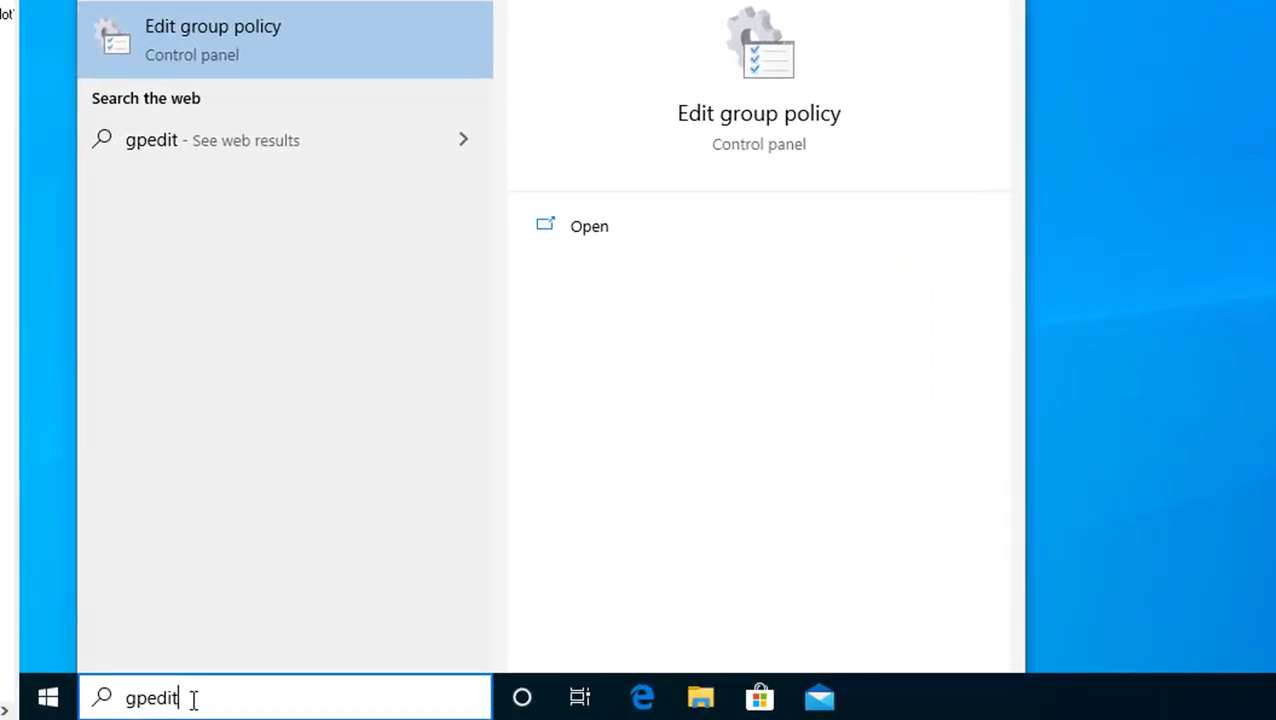
type(".")
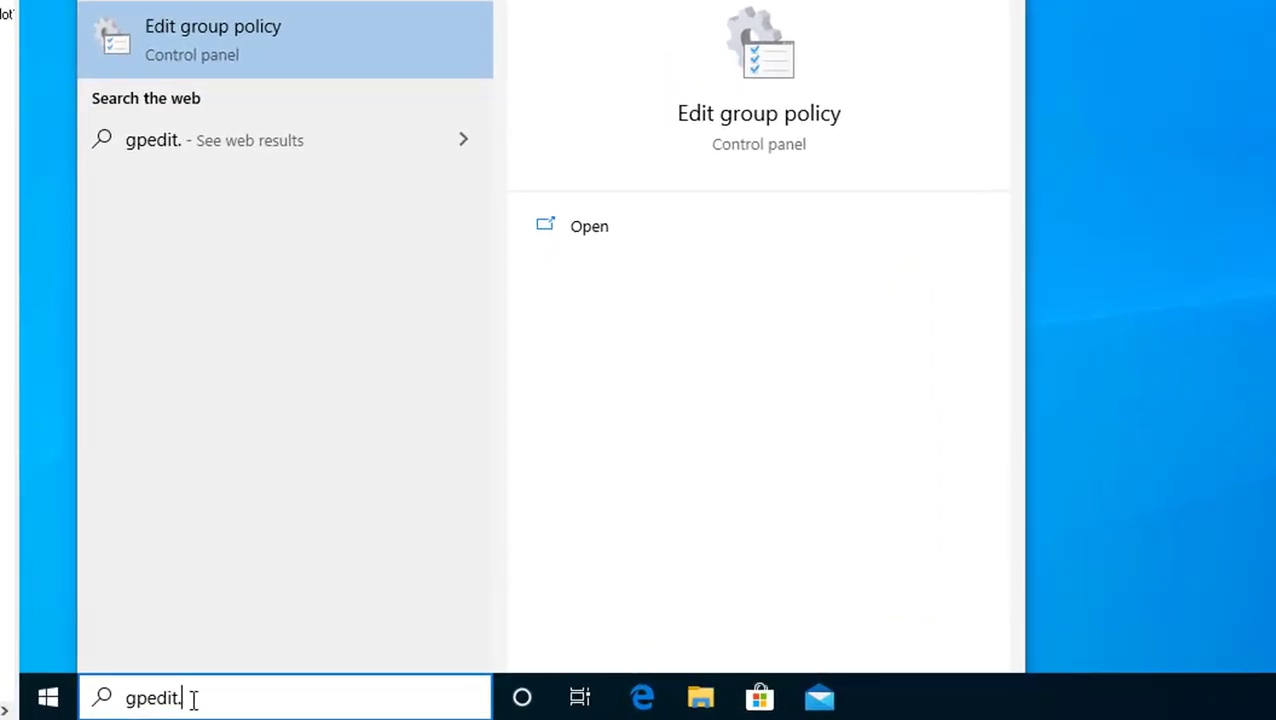
type("msc")
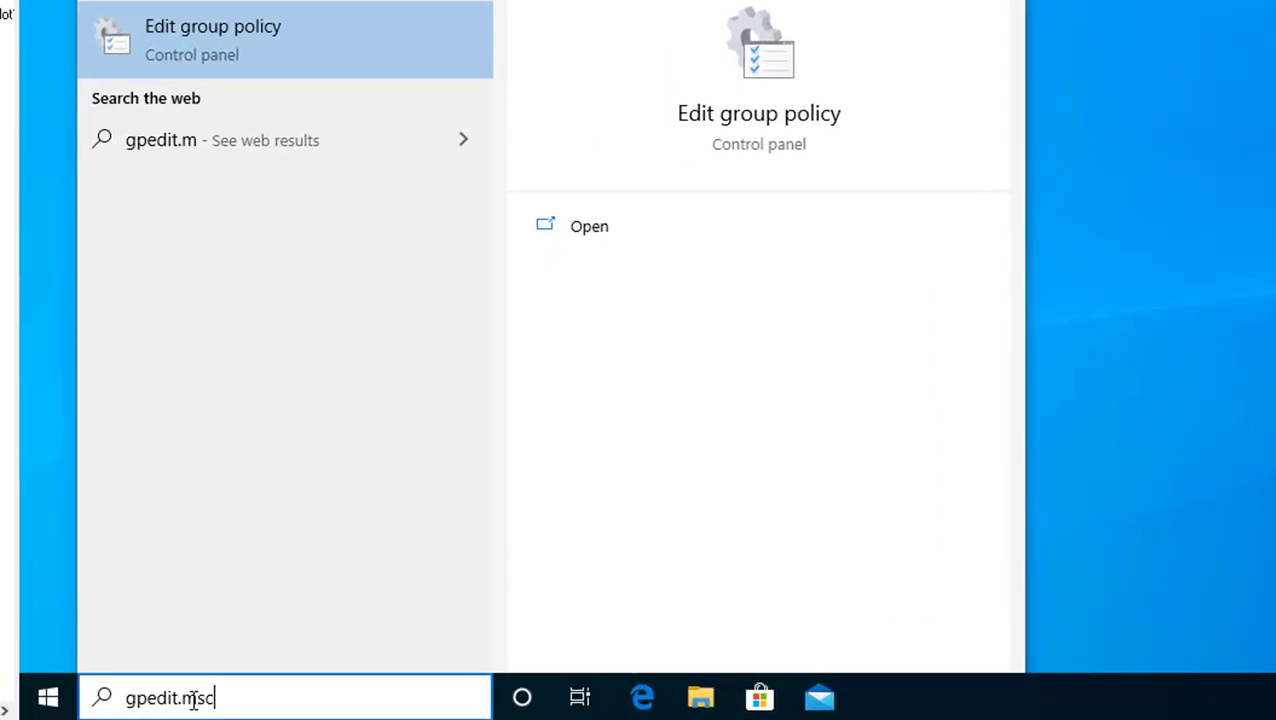
key("Return")
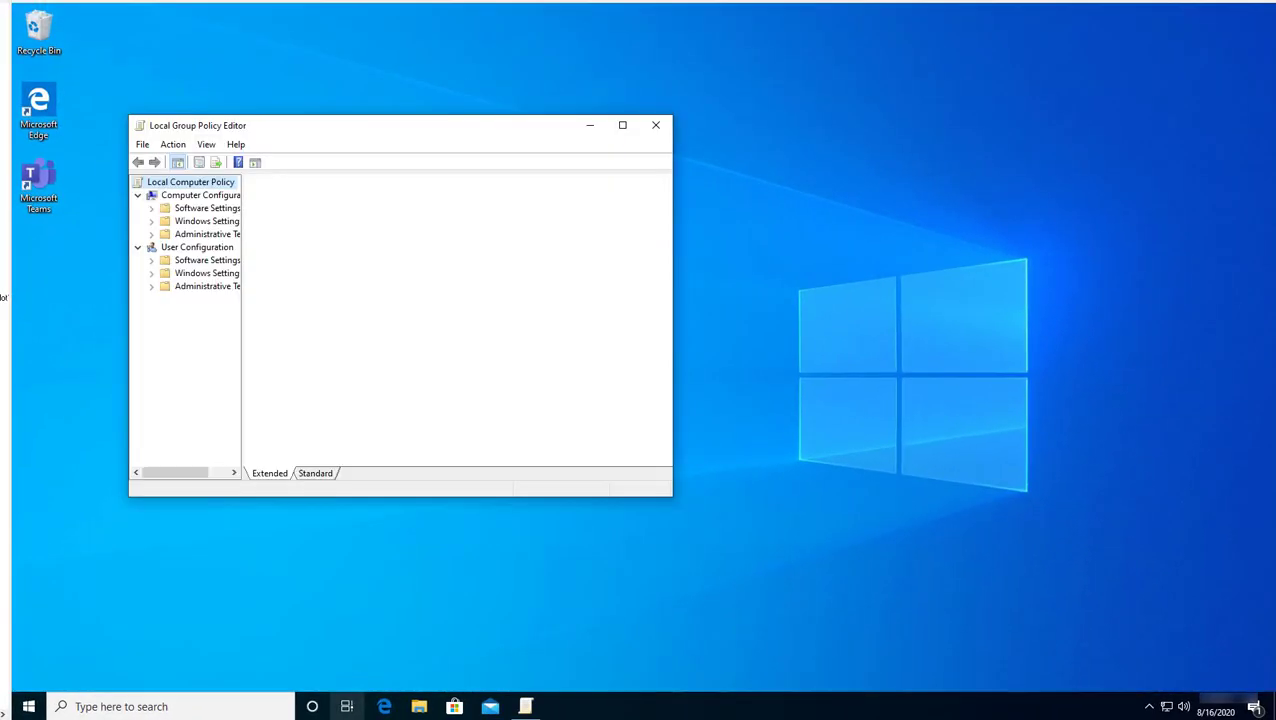
Maximize the editor, widen the tree pane, and expand Computer Configuration > Administrative Templates.
left_click(622, 127)
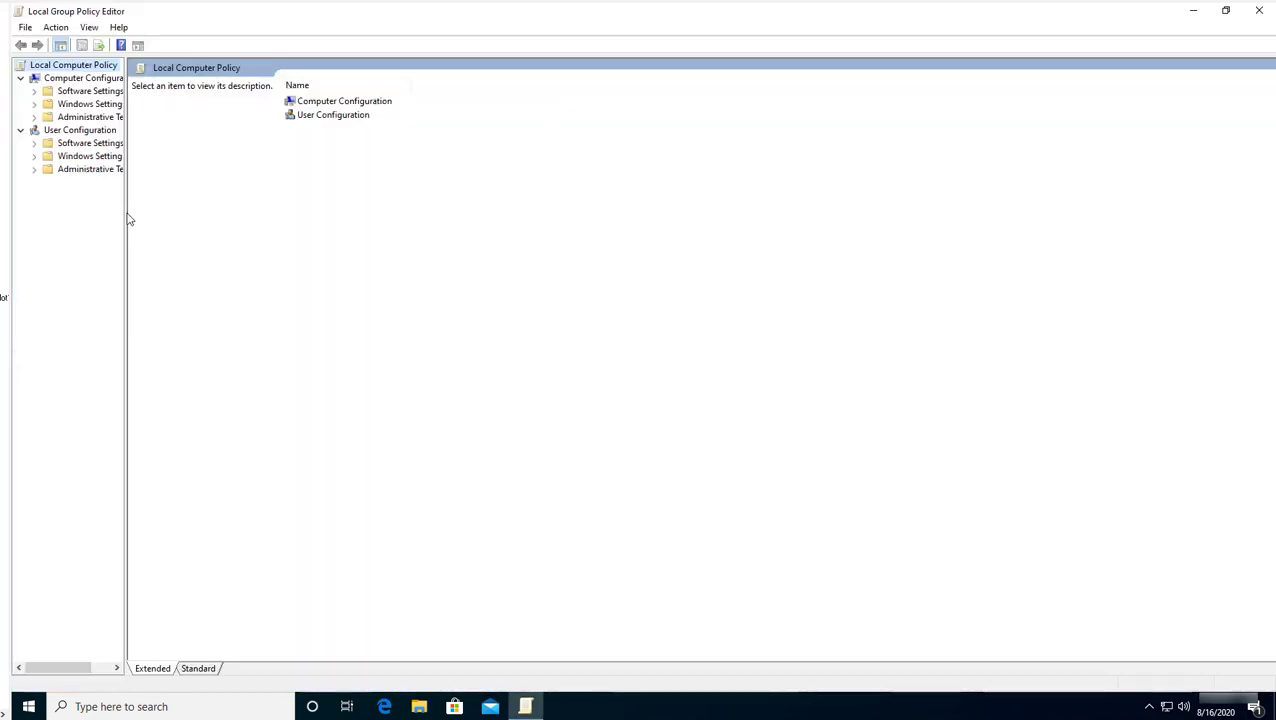
left_click_drag(125, 214, 212, 207)
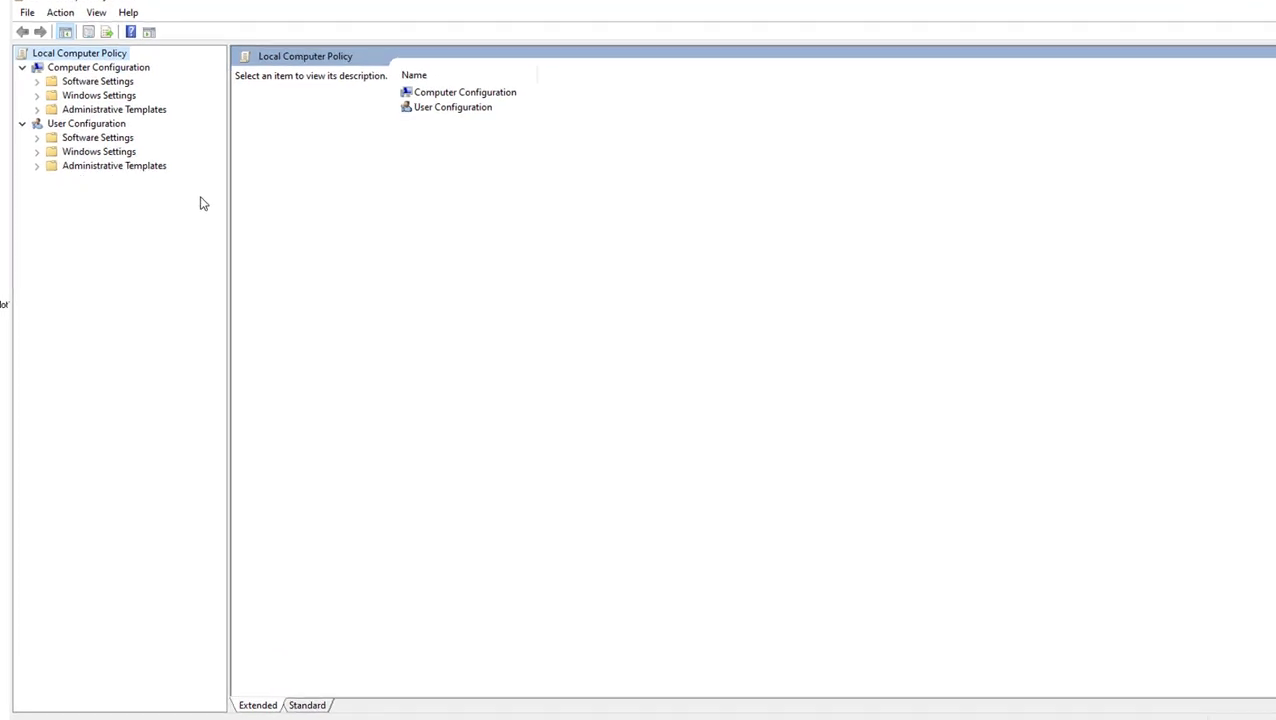
left_click(88, 80)
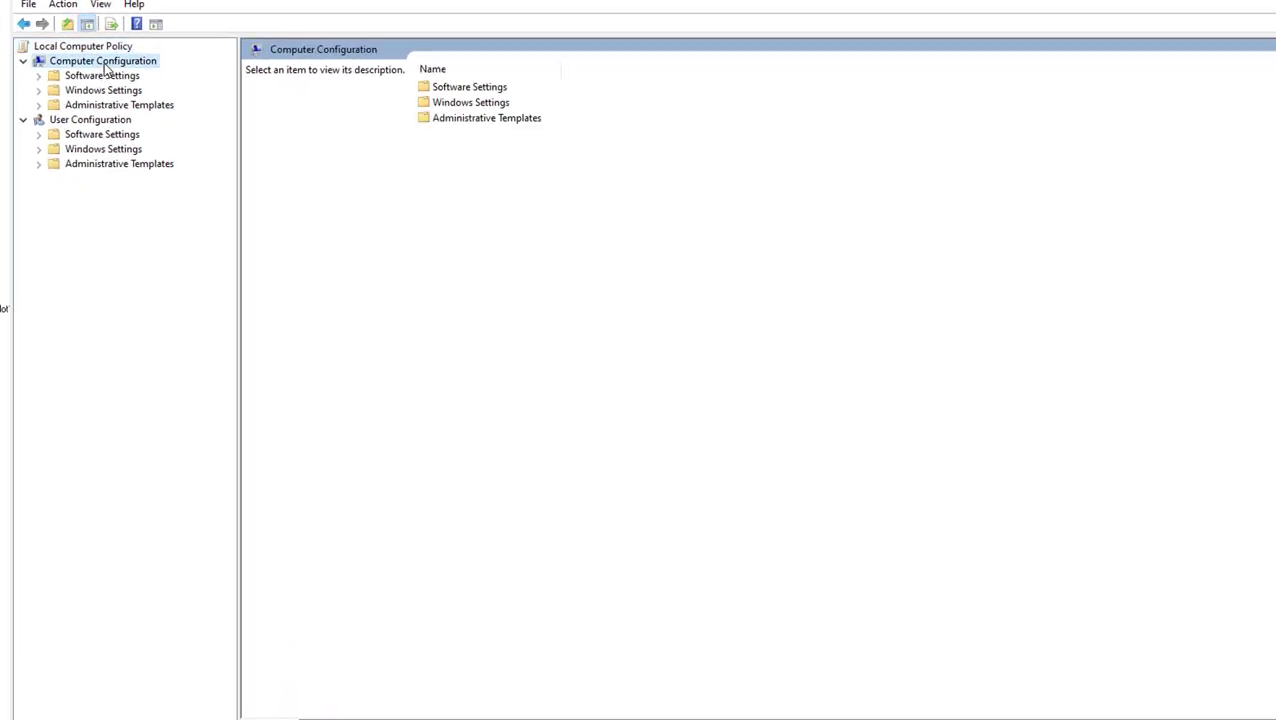
double_click(102, 64)
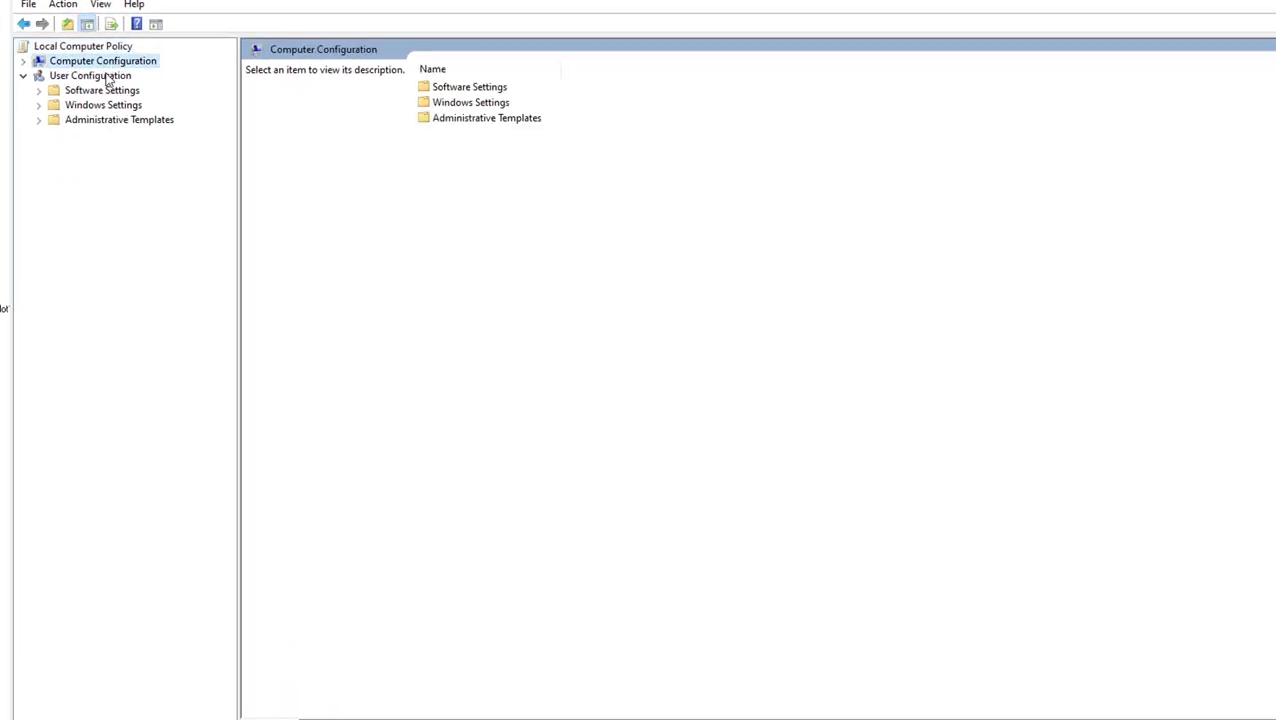
double_click(72, 64)
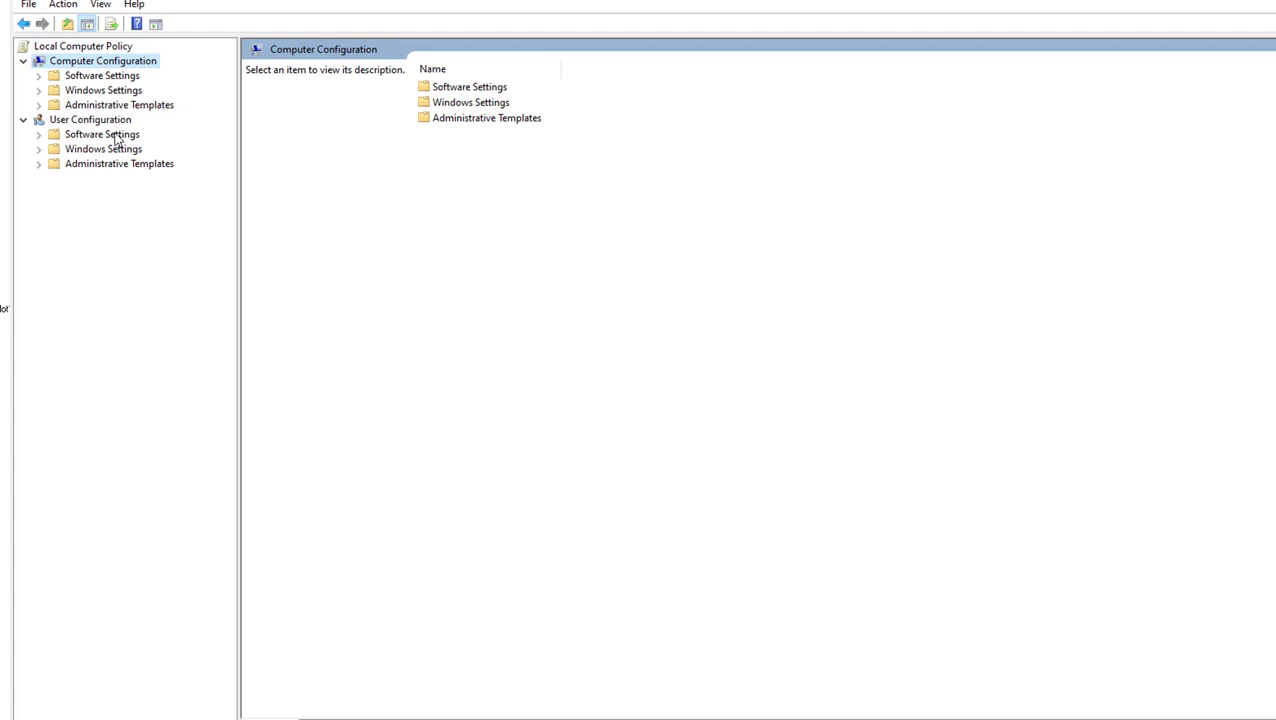
double_click(100, 107)
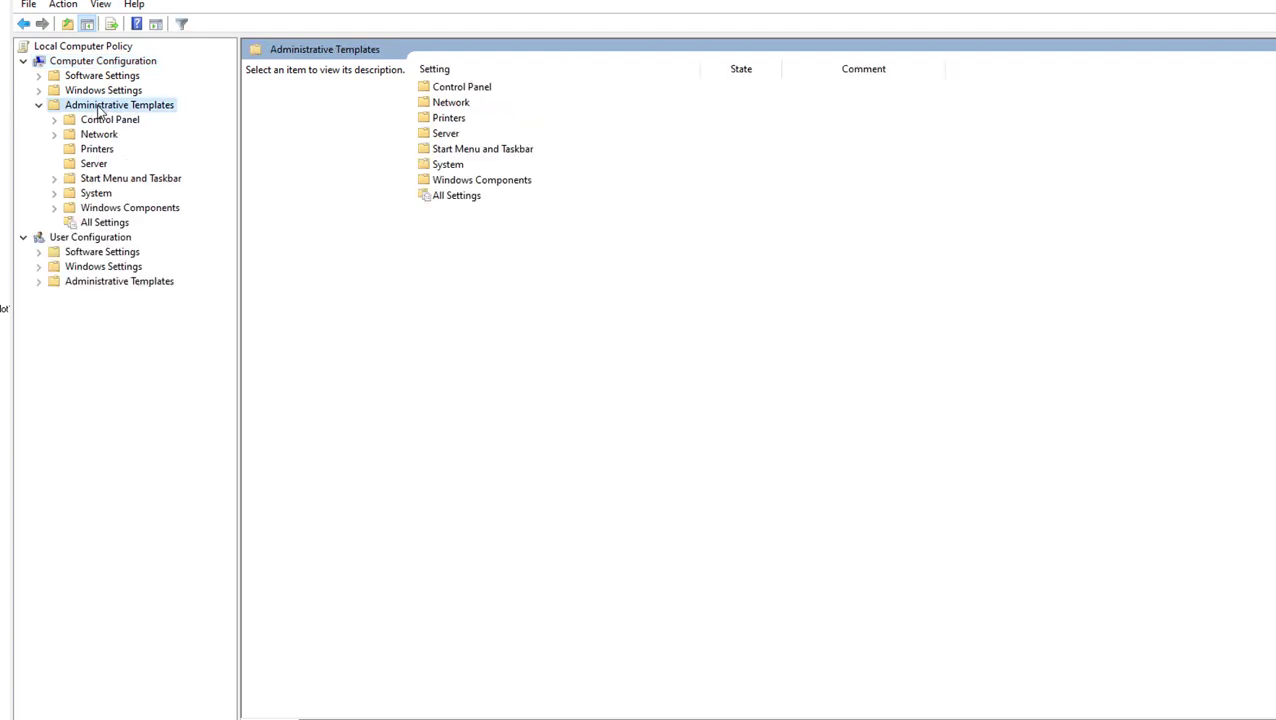
Browse to Windows Components > Windows Defender Antivirus and open the 'Turn off Windows Defender Antivirus' policy.
double_click(115, 208)
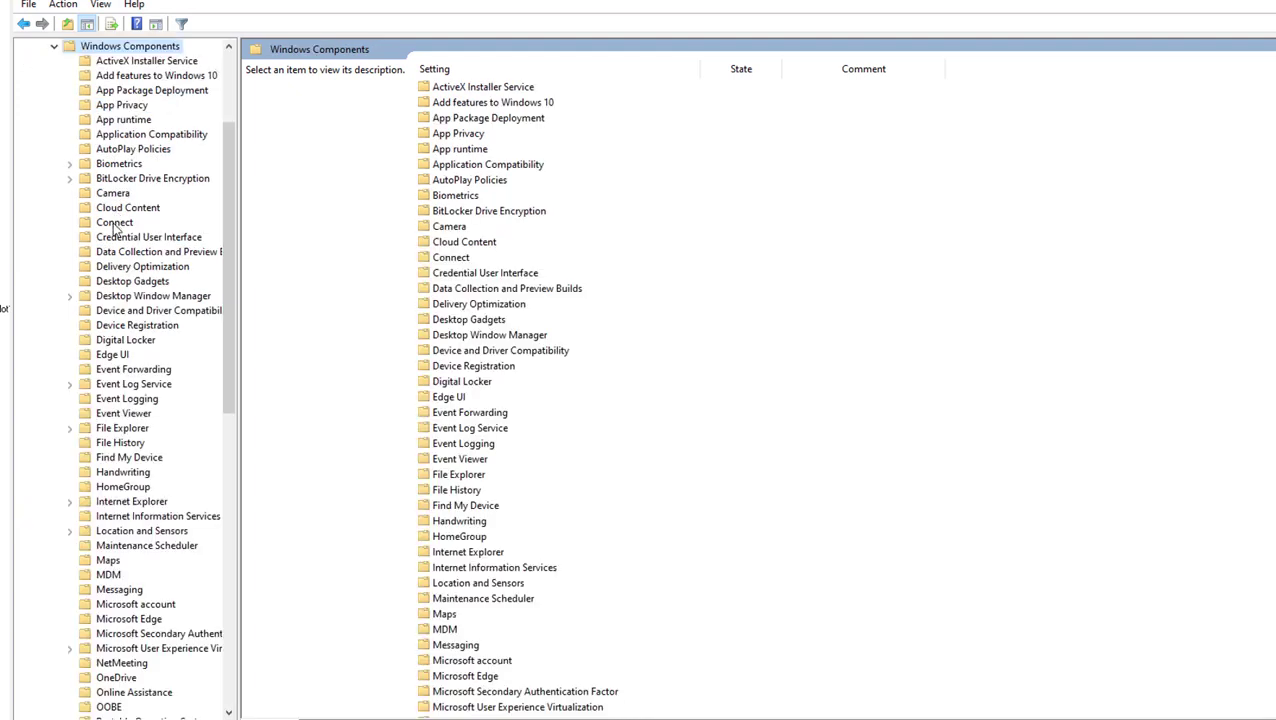
left_click_drag(228, 345, 197, 523)
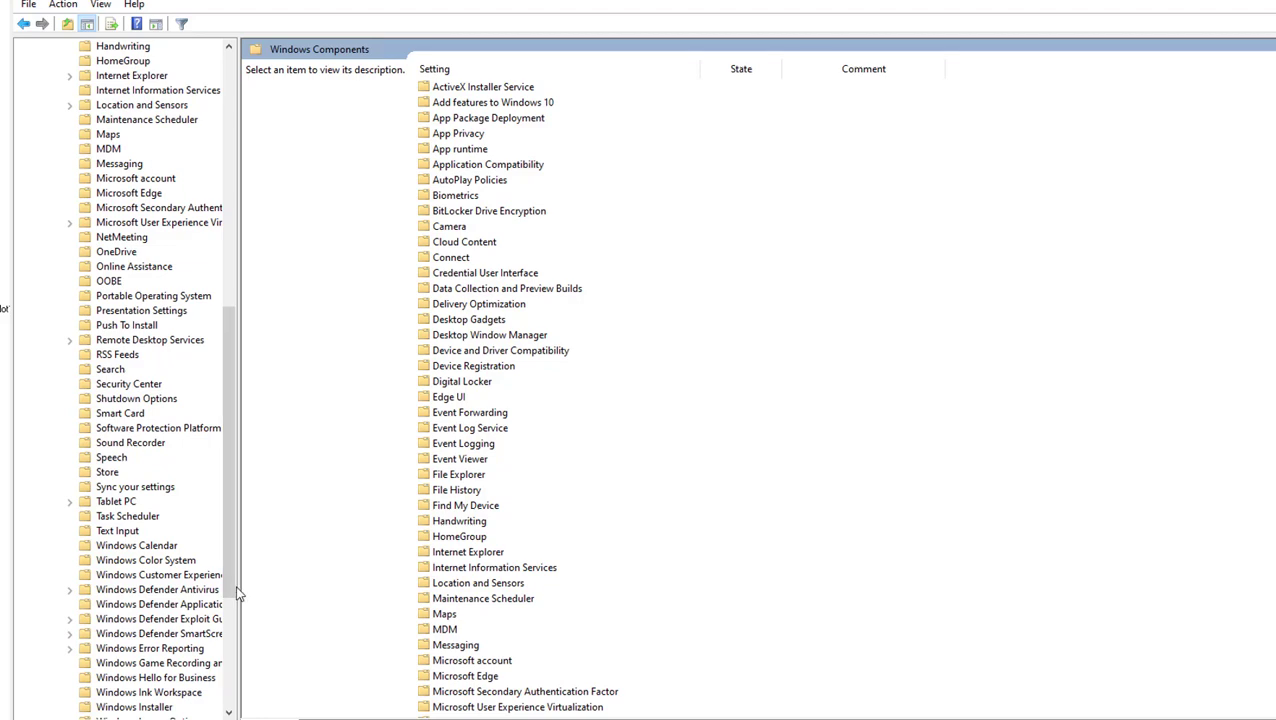
left_click_drag(240, 587, 290, 598)
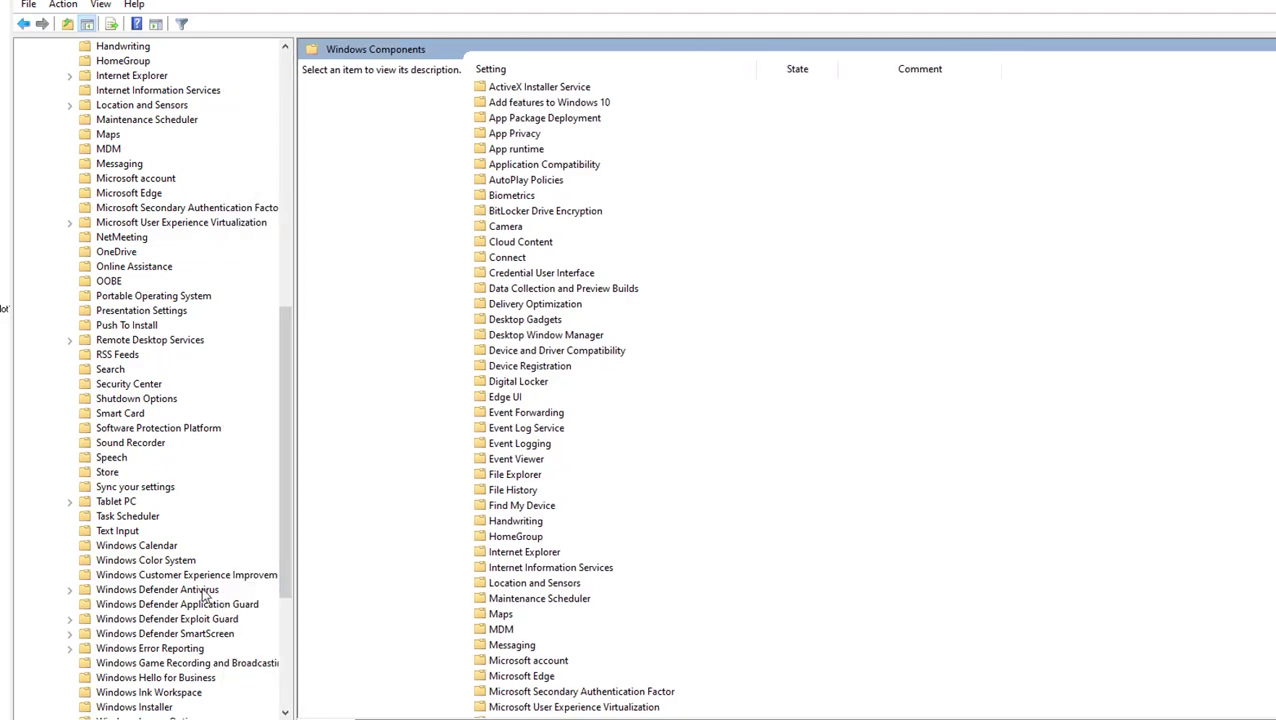
left_click(204, 591)
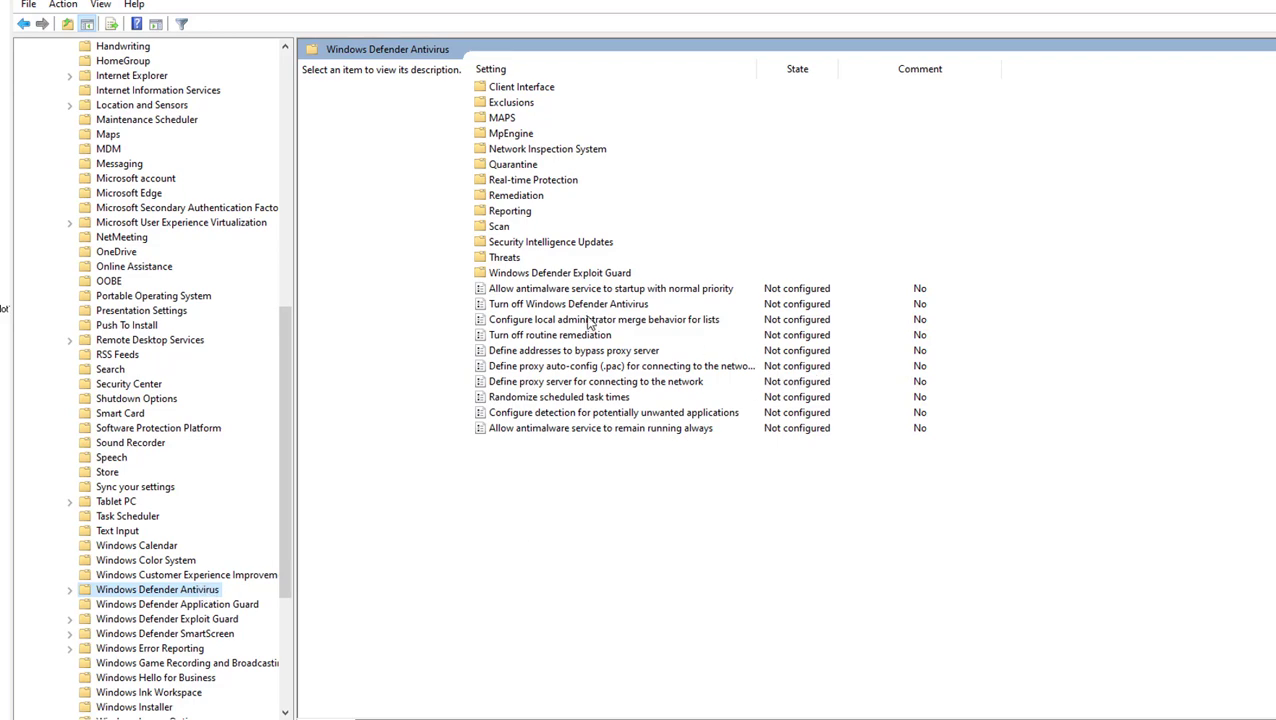
left_click(440, 298)
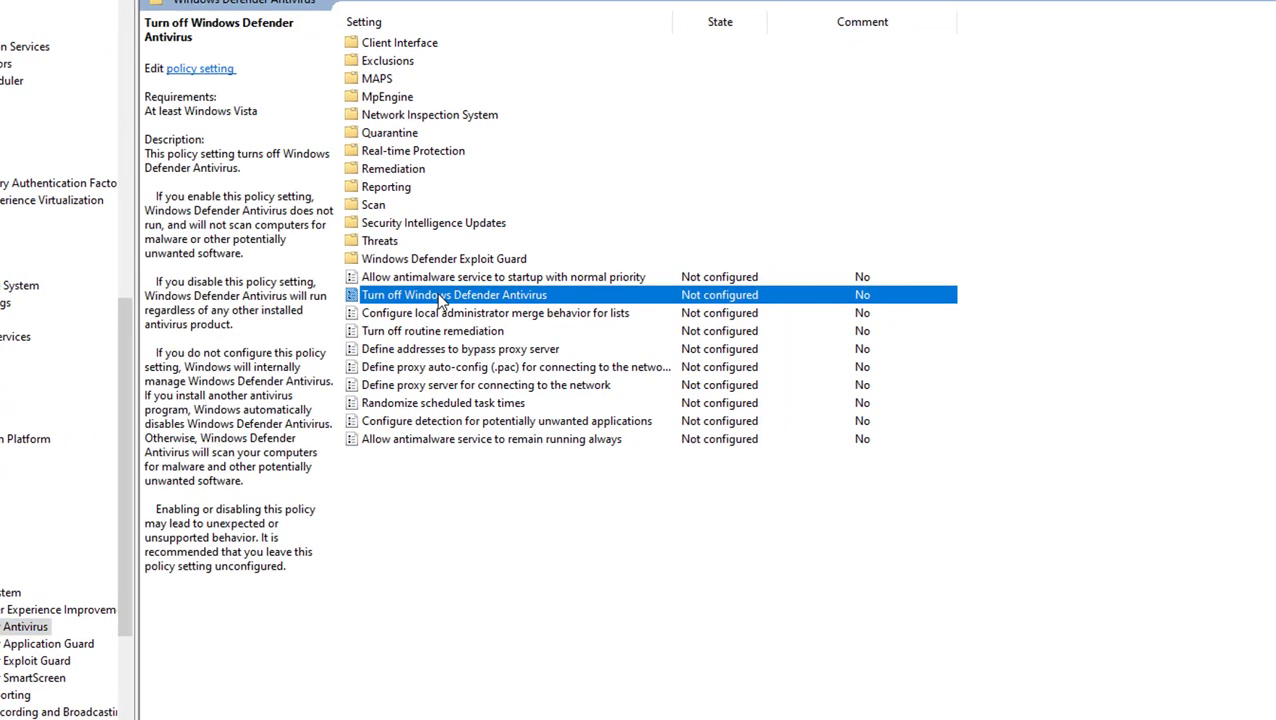
double_click(560, 294)
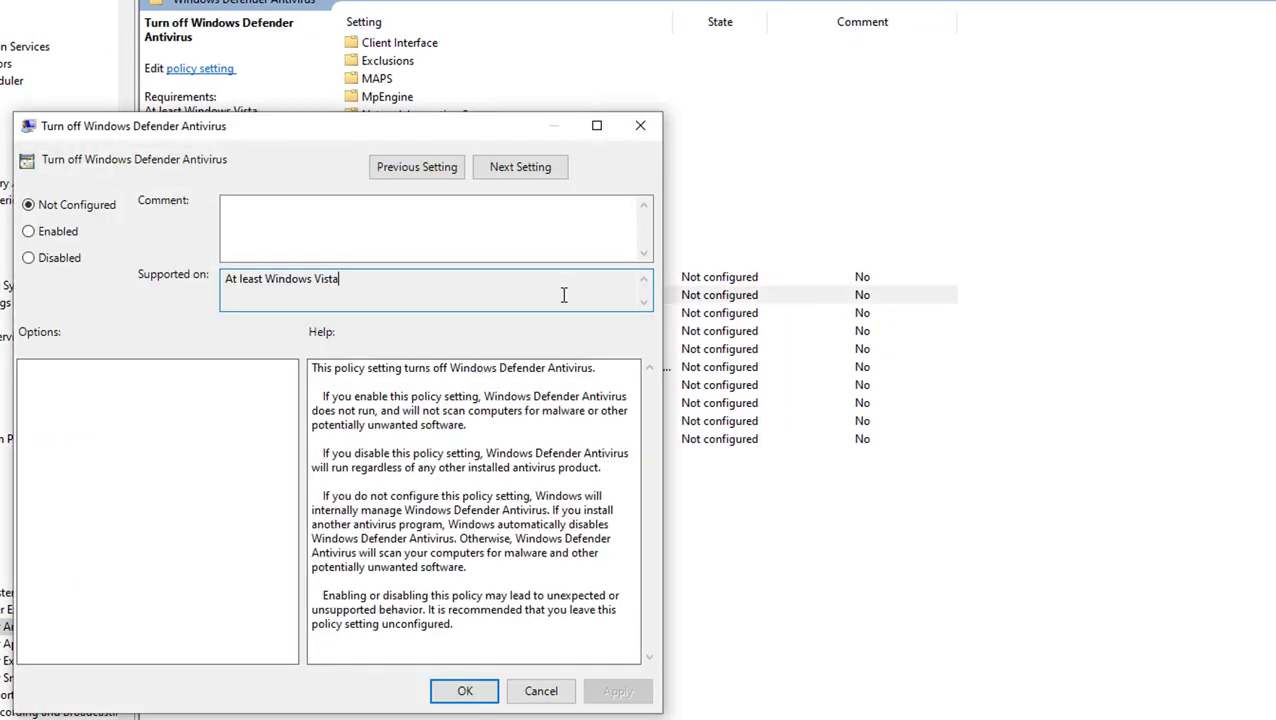
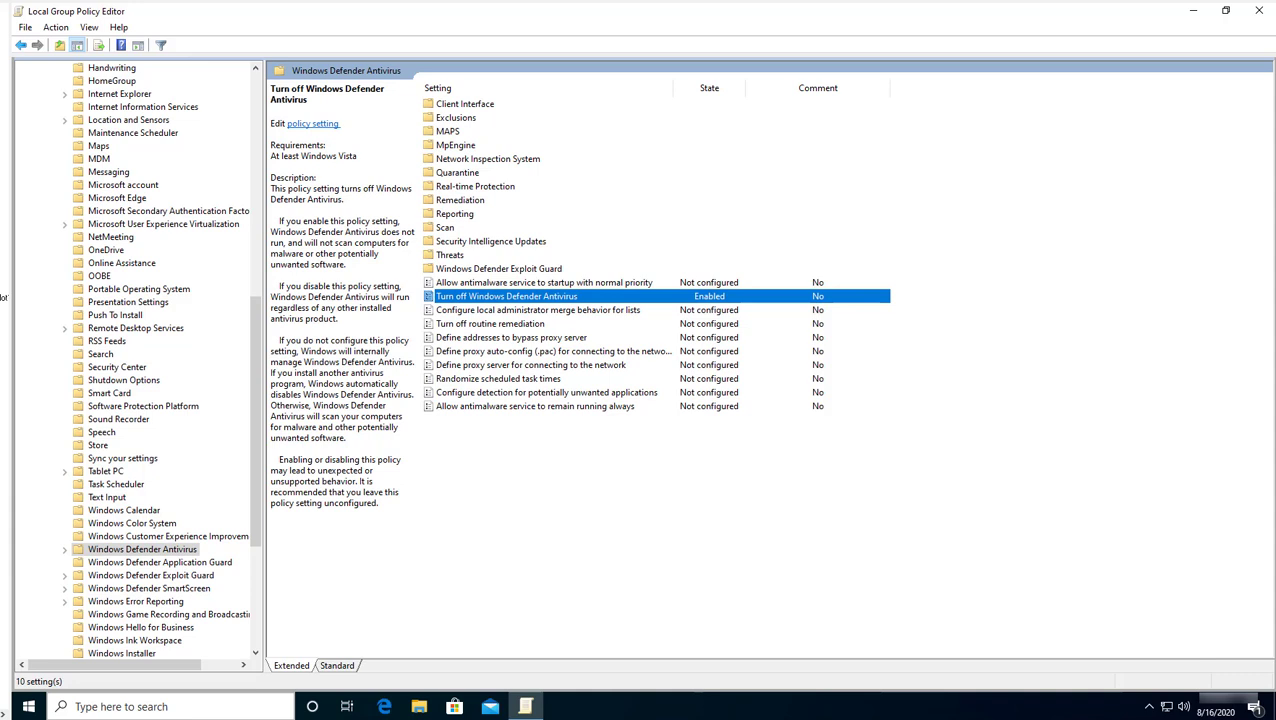
Close Group Policy Editor and launch regedit from the taskbar search.
left_click(1258, 12)
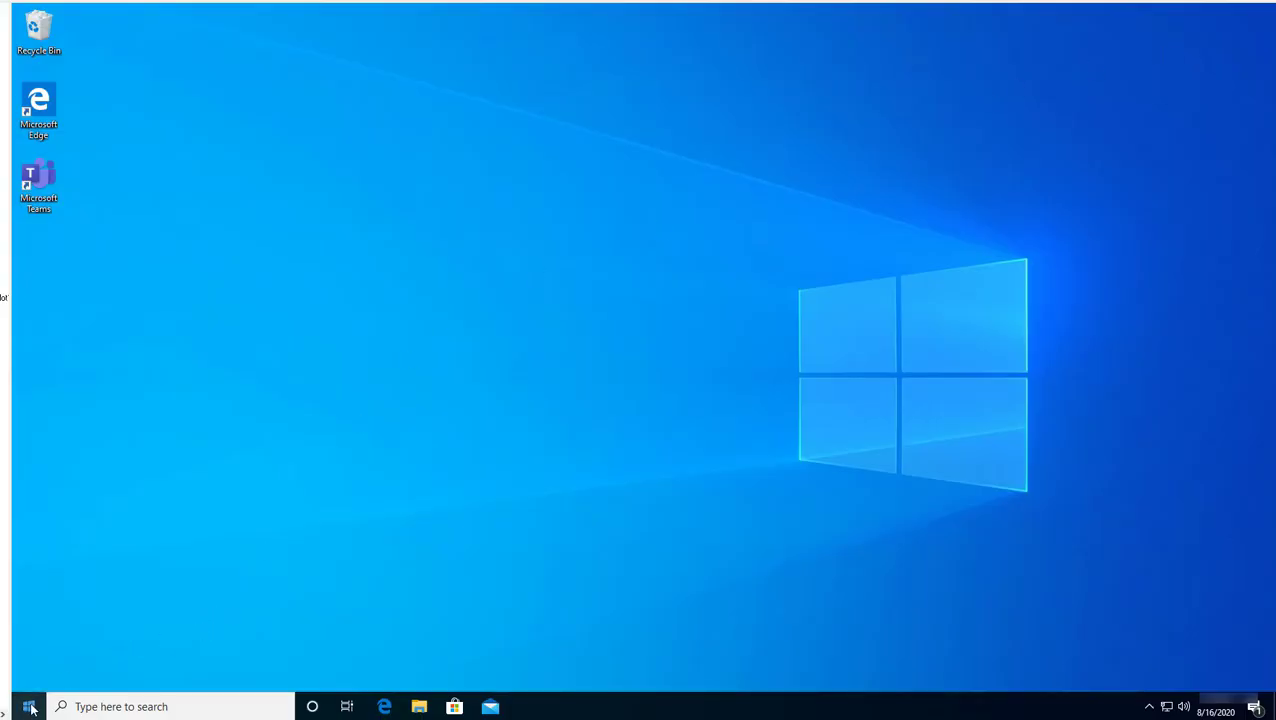
left_click(98, 706)
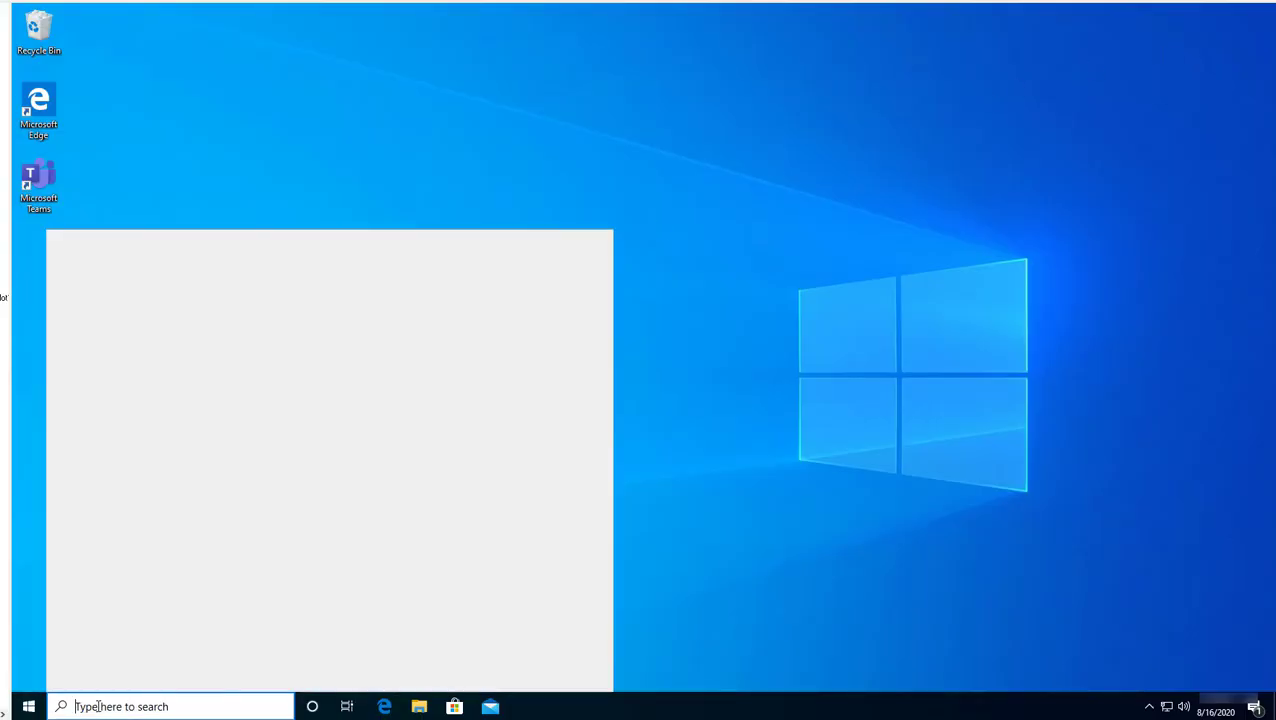
type("regedit")
key("Return")
Approve the admin prompt and expand HKEY_LOCAL_MACHINE > SOFTWARE > Policies > Microsoft.
left_click(572, 447)
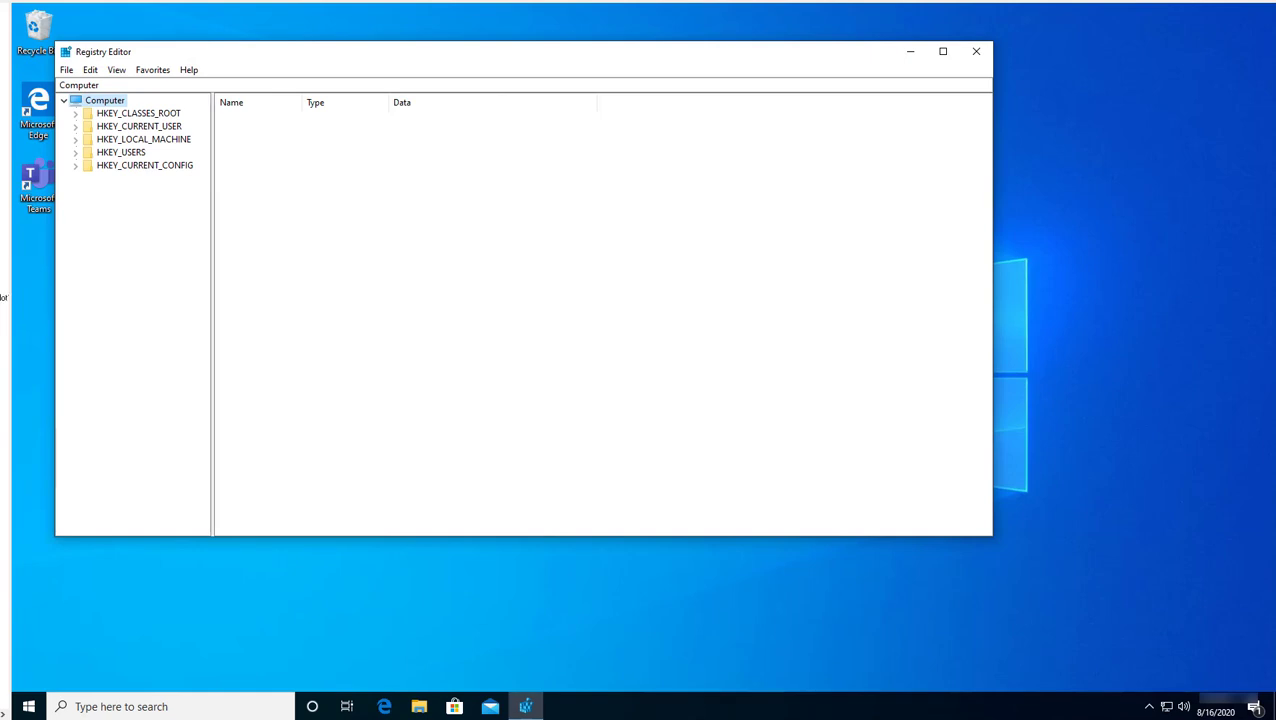
double_click(158, 141)
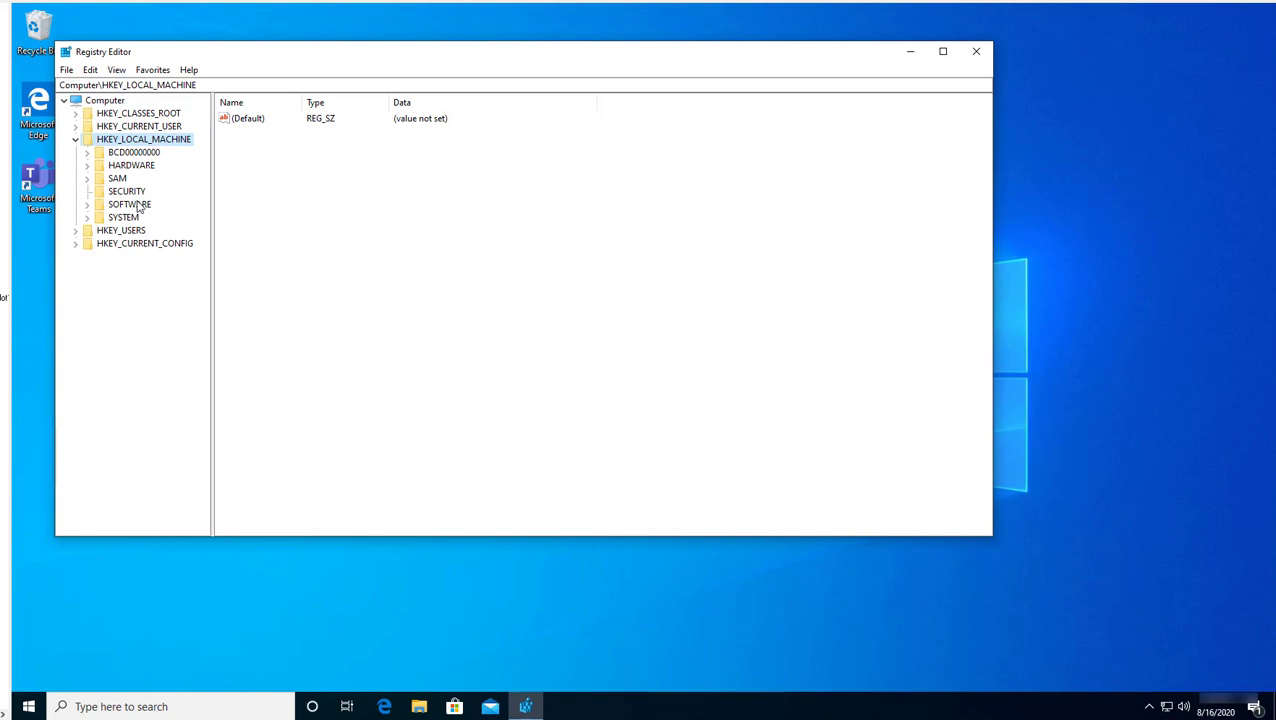
double_click(135, 205)
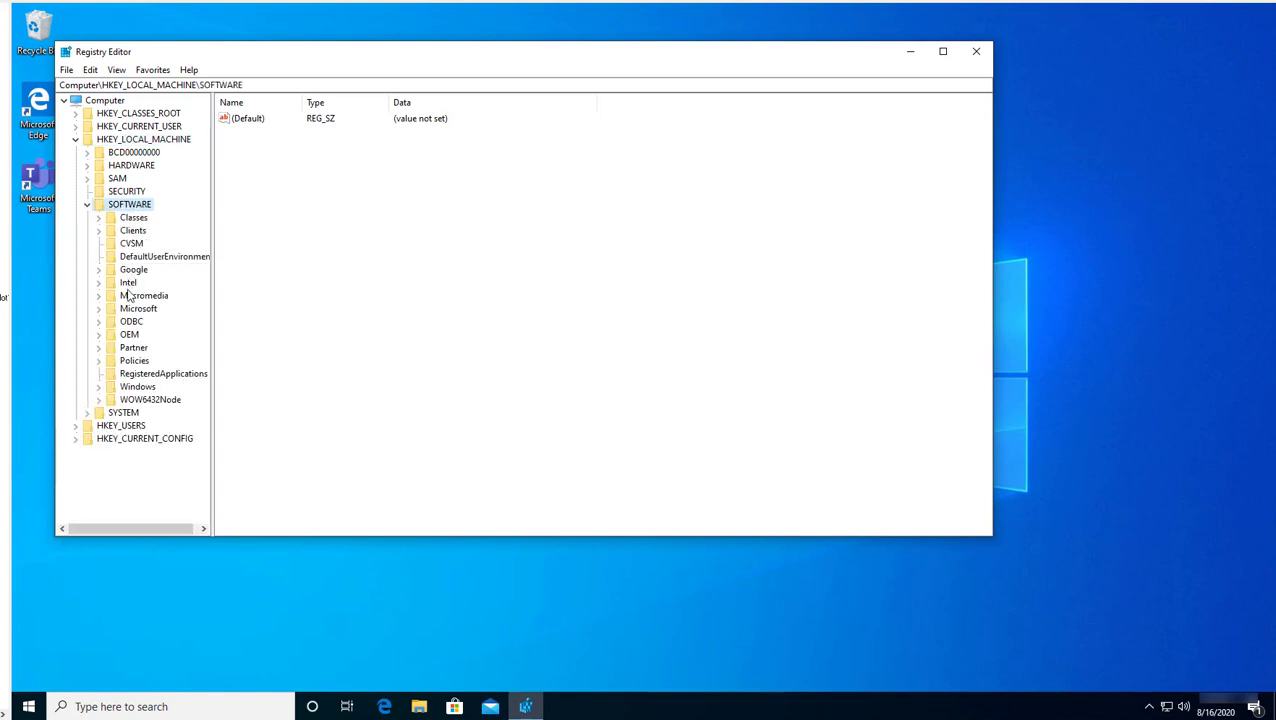
double_click(136, 361)
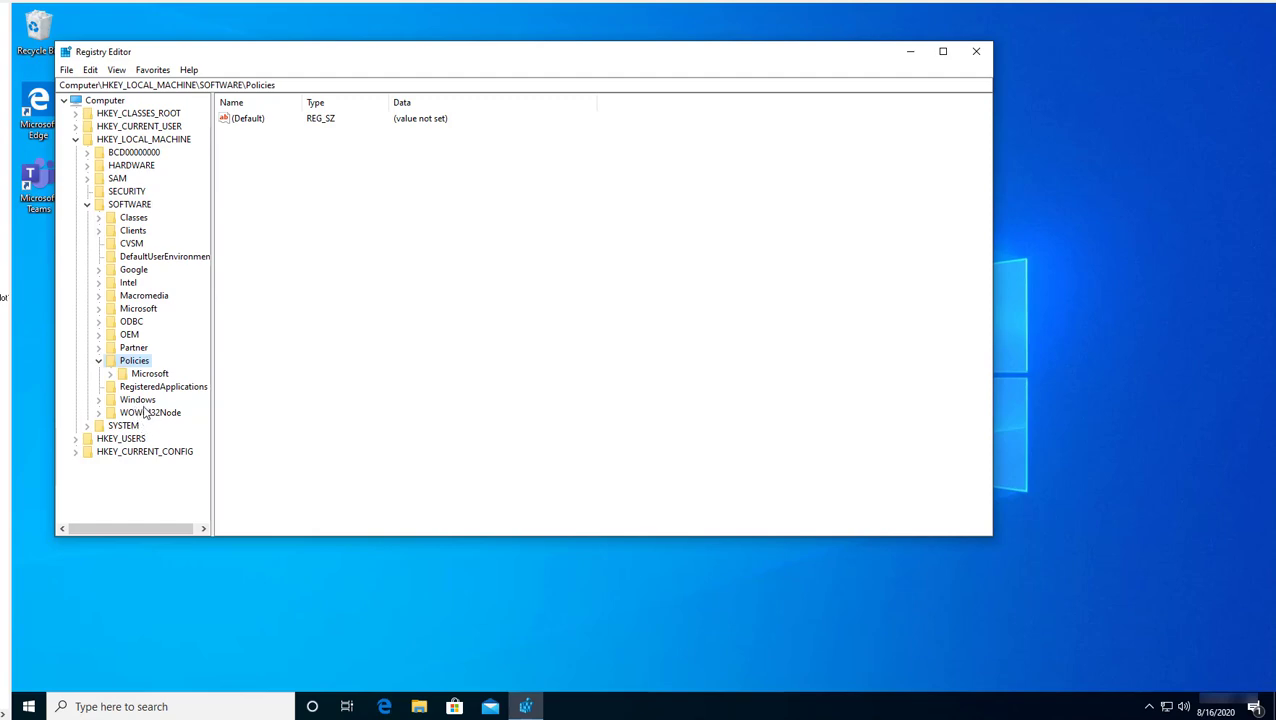
double_click(150, 374)
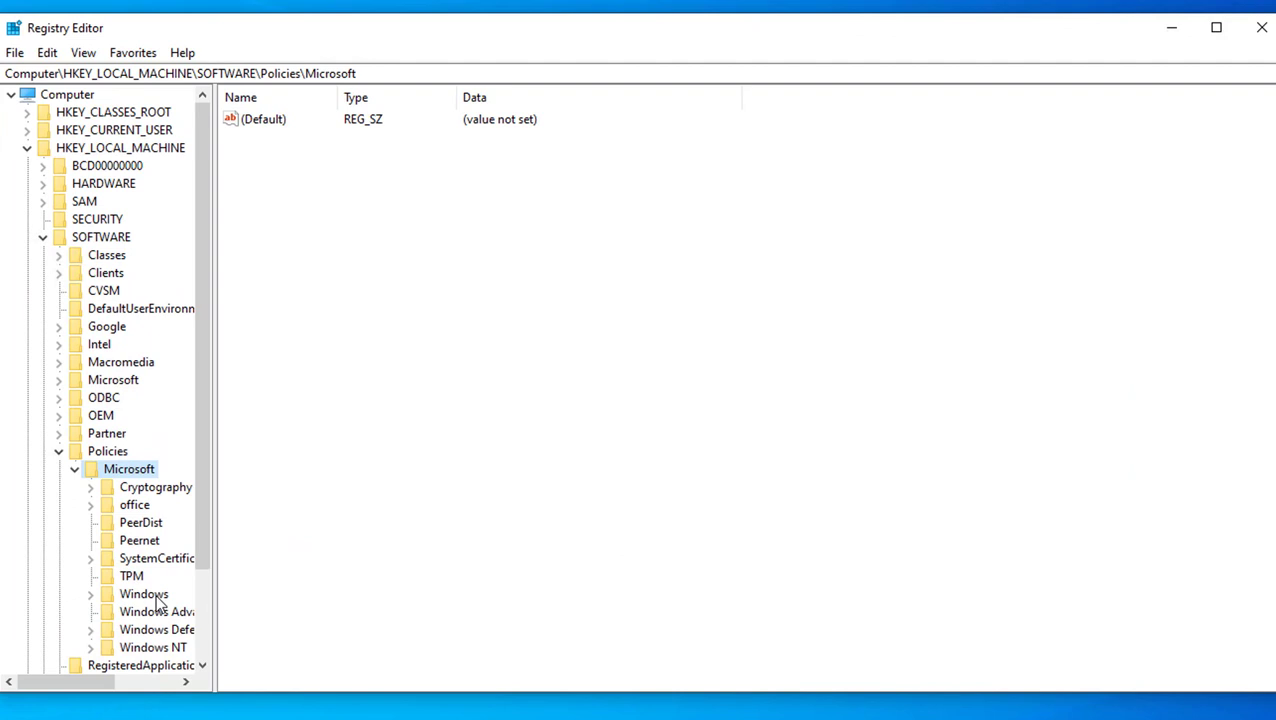
Widen the key tree and open Windows Defender, showing DisableAntiSpyware set to 1.
double_click(156, 594)
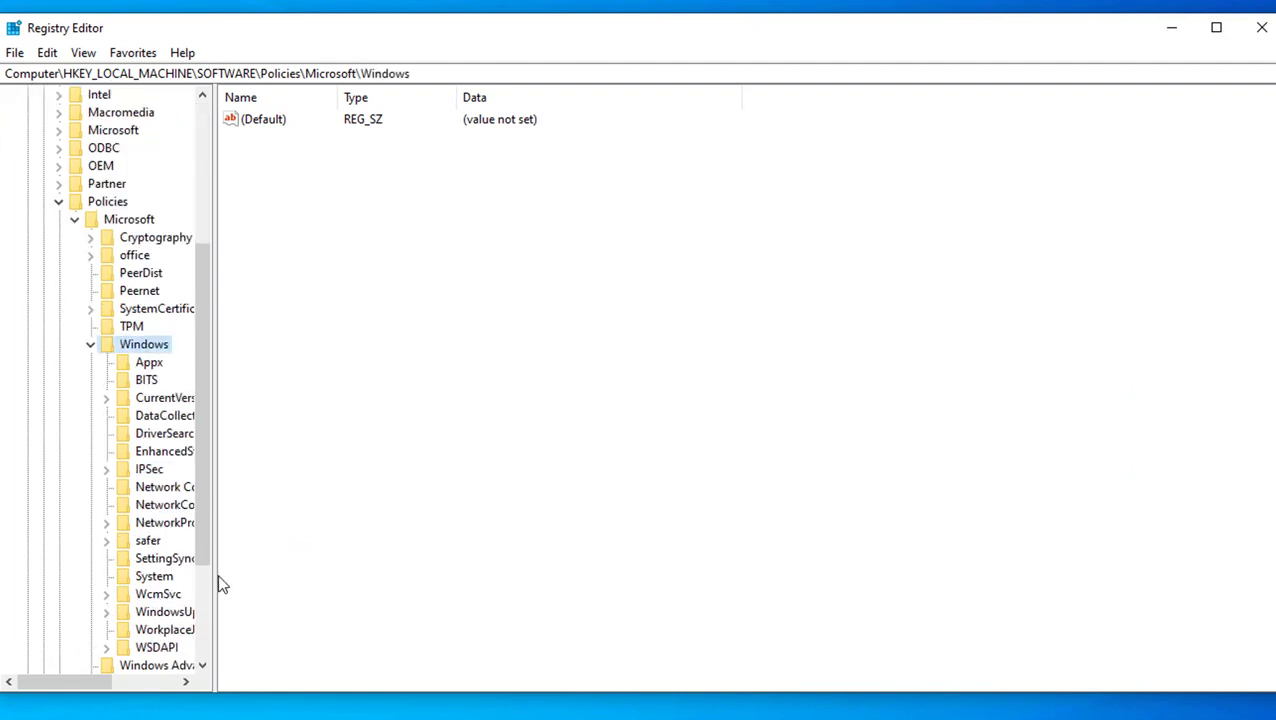
left_click_drag(219, 567, 365, 567)
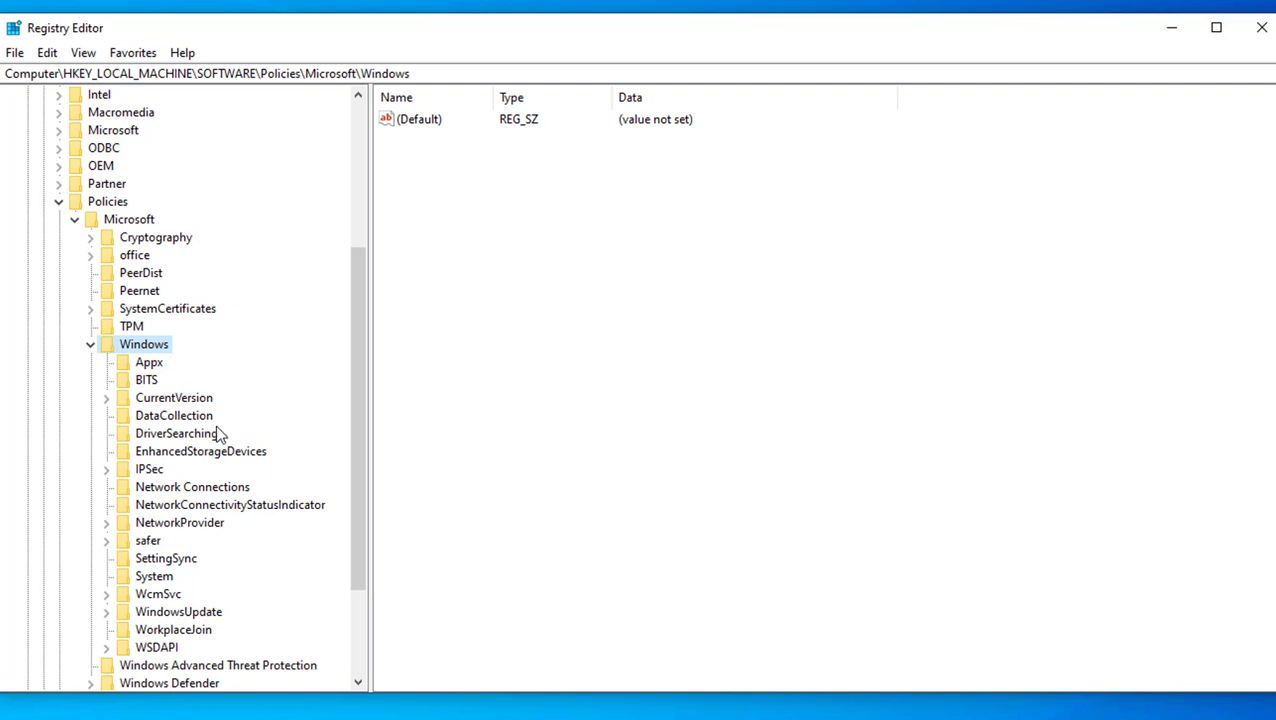
left_click(89, 347)
left_click(184, 545)
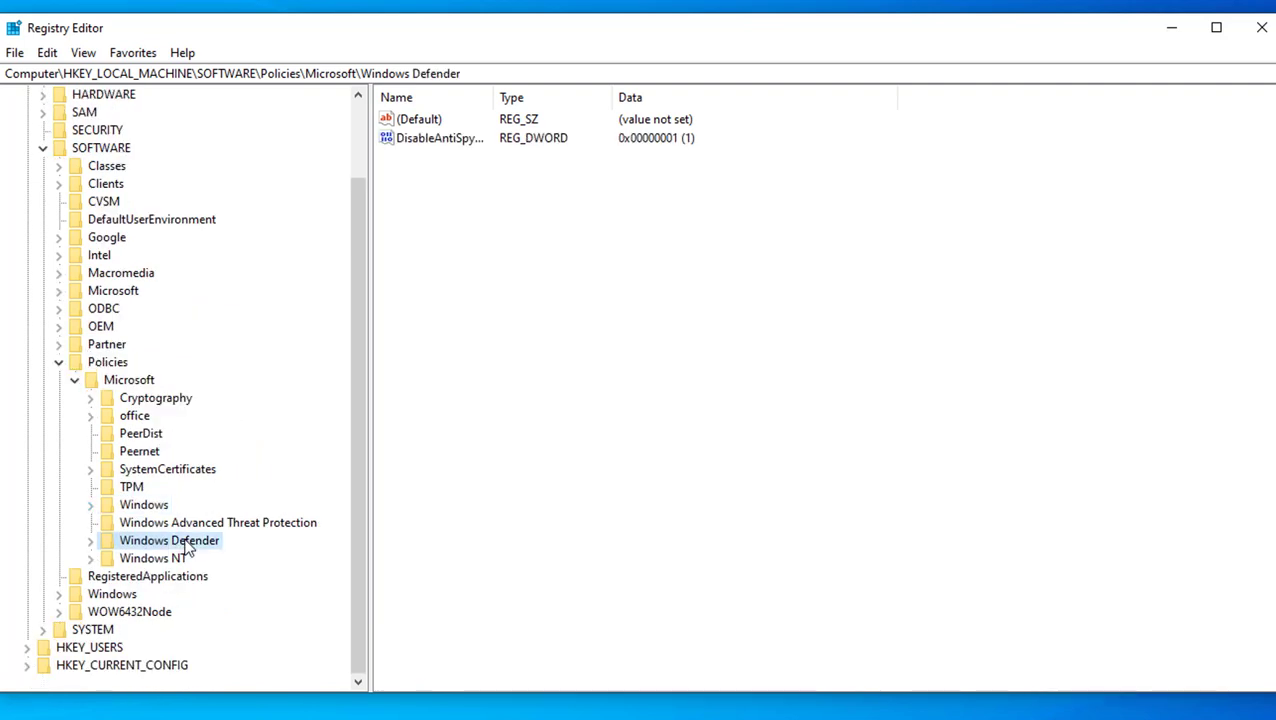
double_click(184, 545)
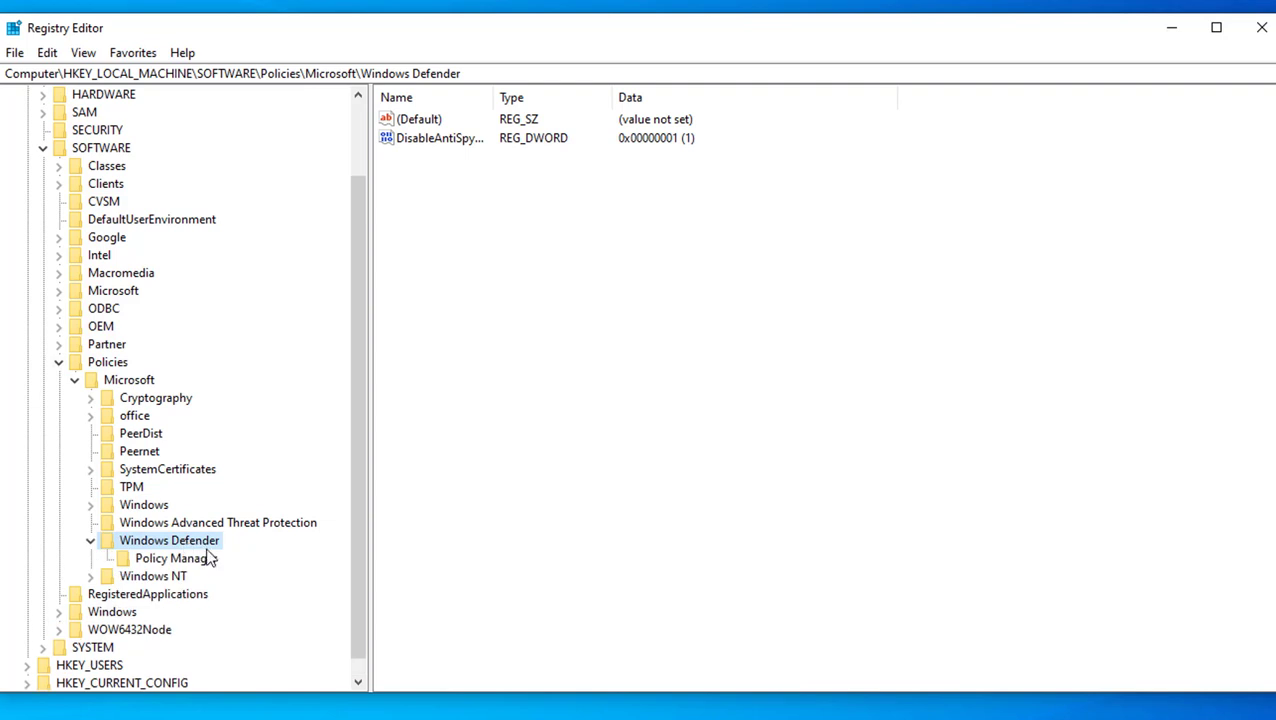
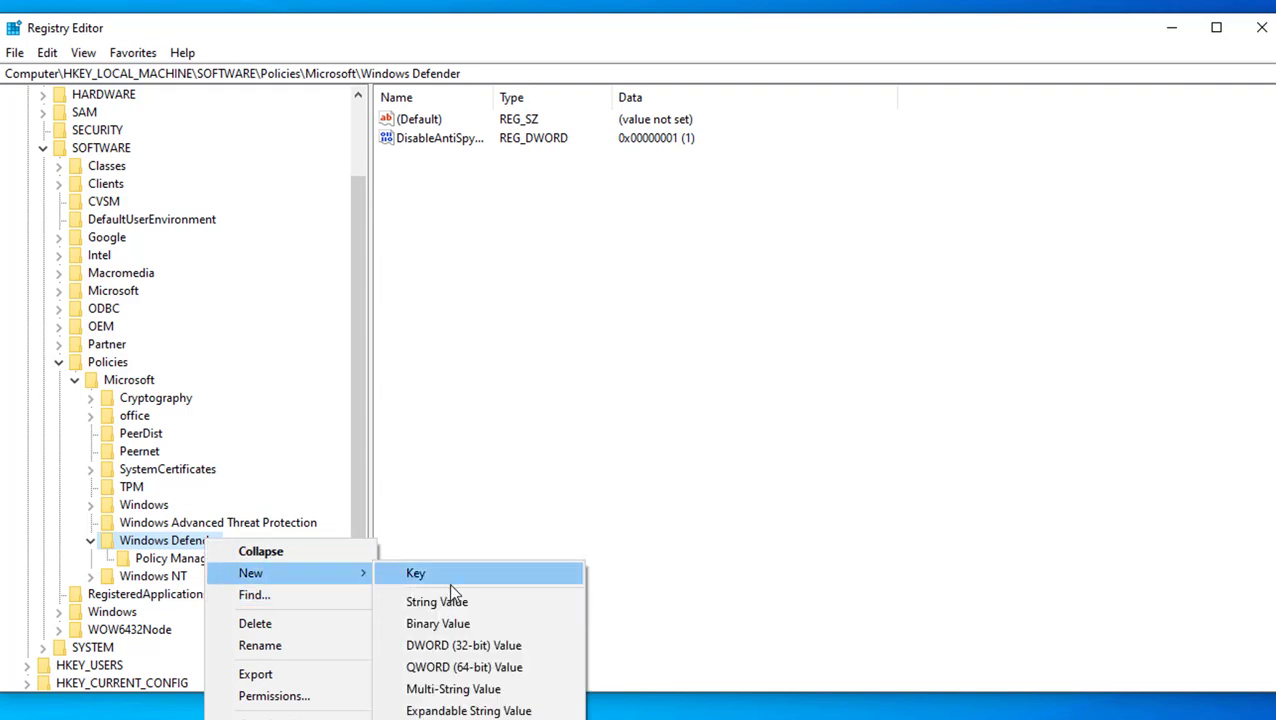
Create a DWORD (32-bit) value 'New Value #1' in the Windows Defender key and start renaming it.
left_click(485, 645)
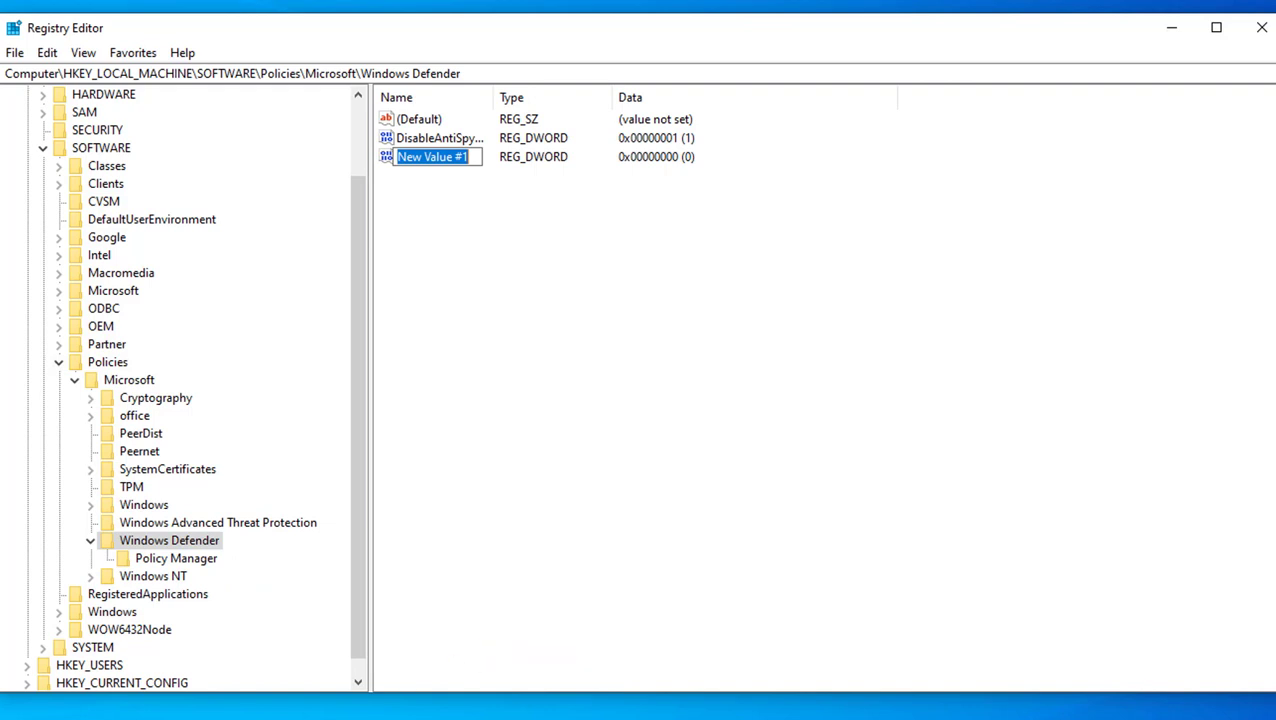
left_click(441, 157)
double_click(441, 157)
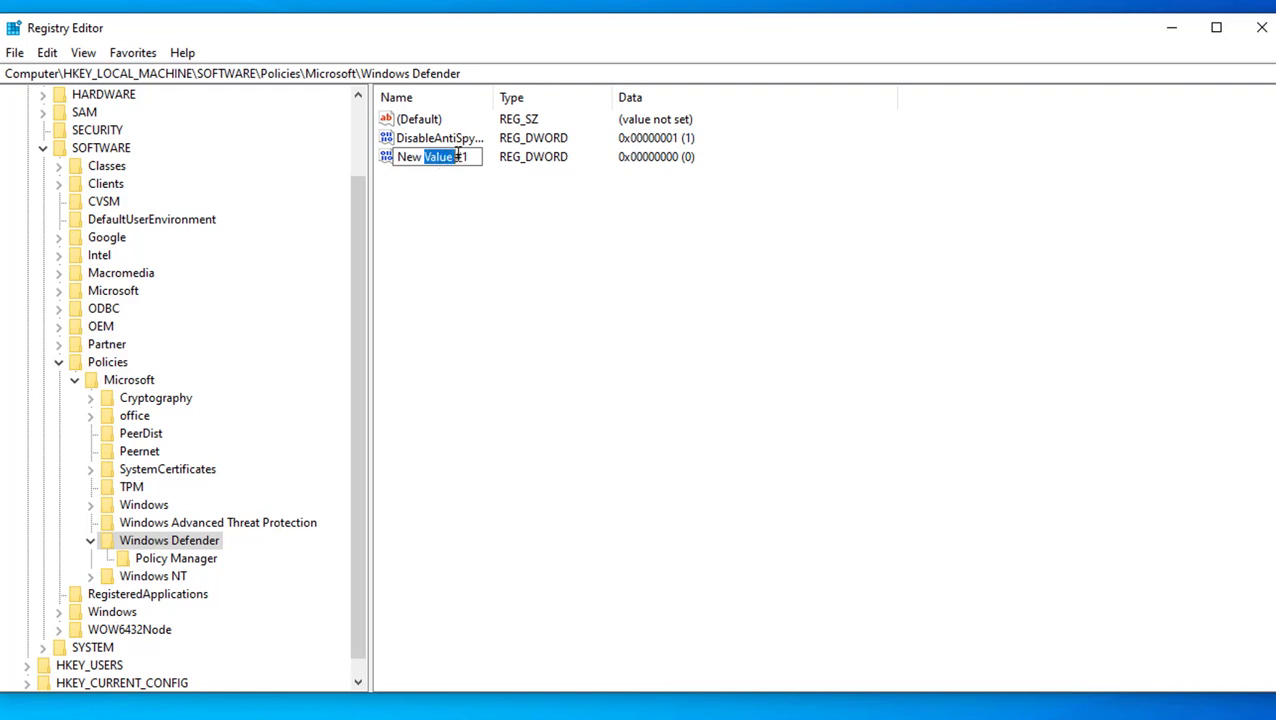
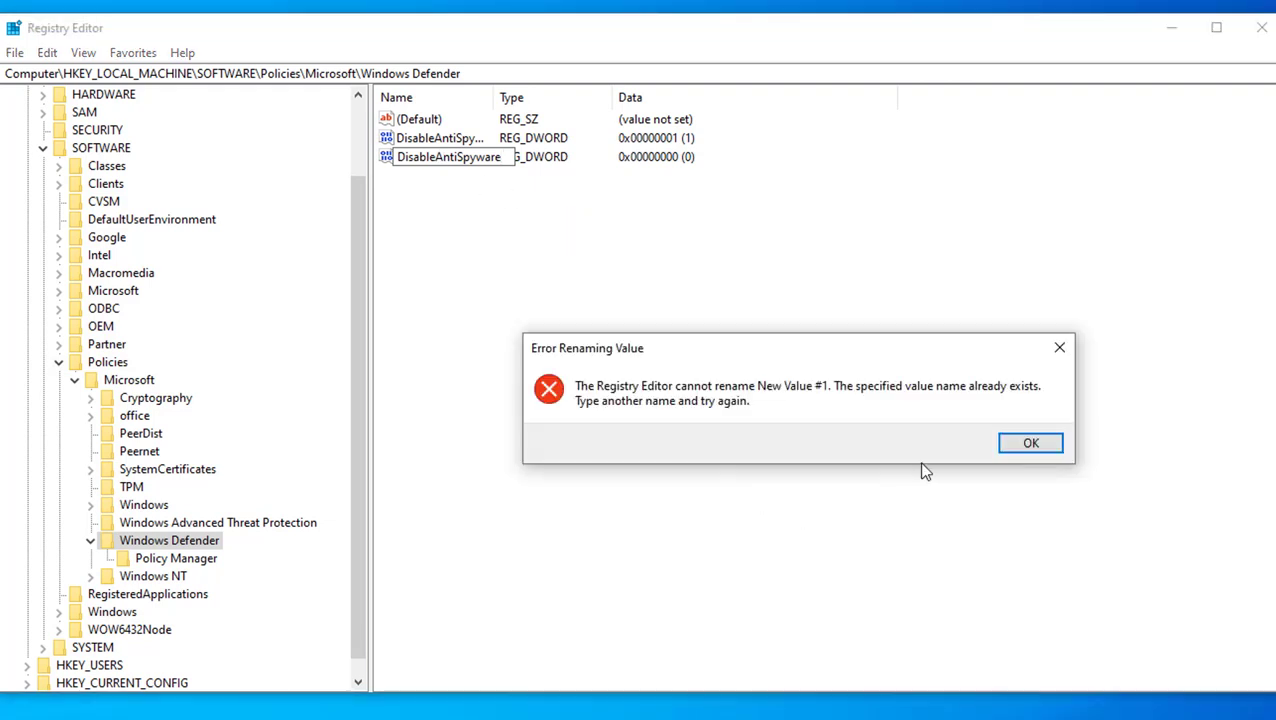
Dismiss the duplicate-name error and delete the leftover New Value #1 from the Windows Defender key.
left_click(1026, 445)
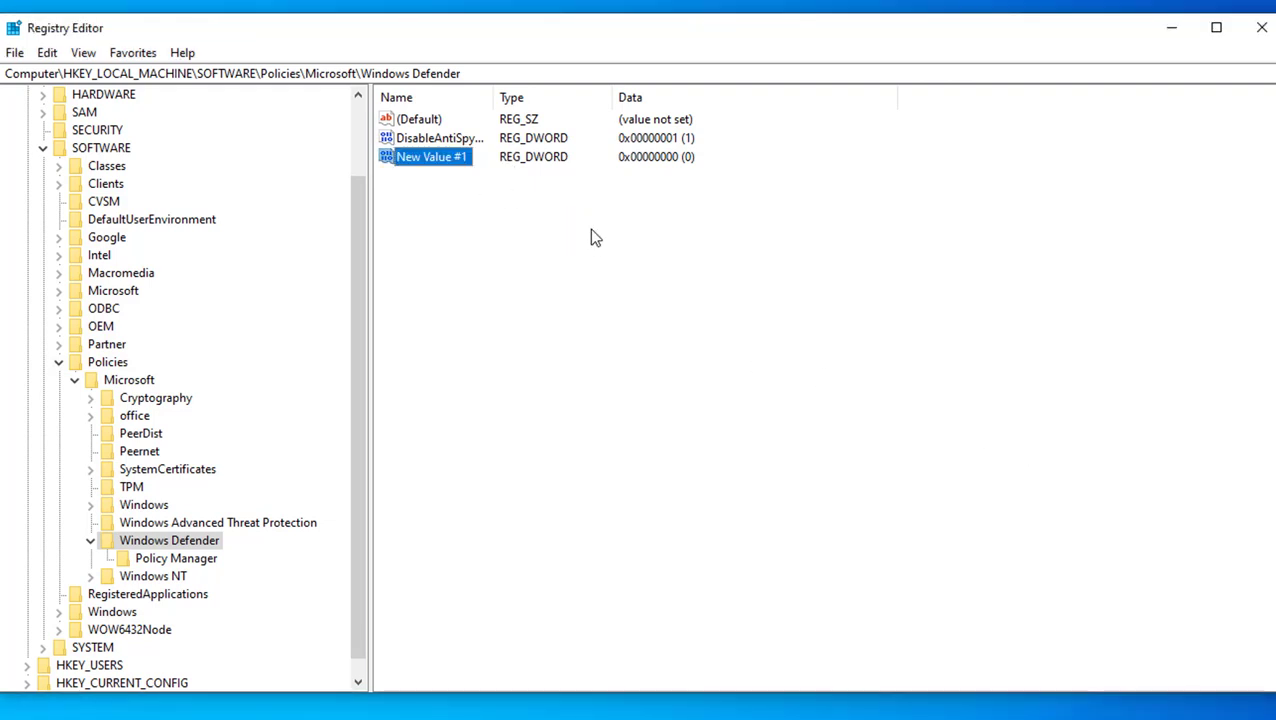
right_click(455, 166)
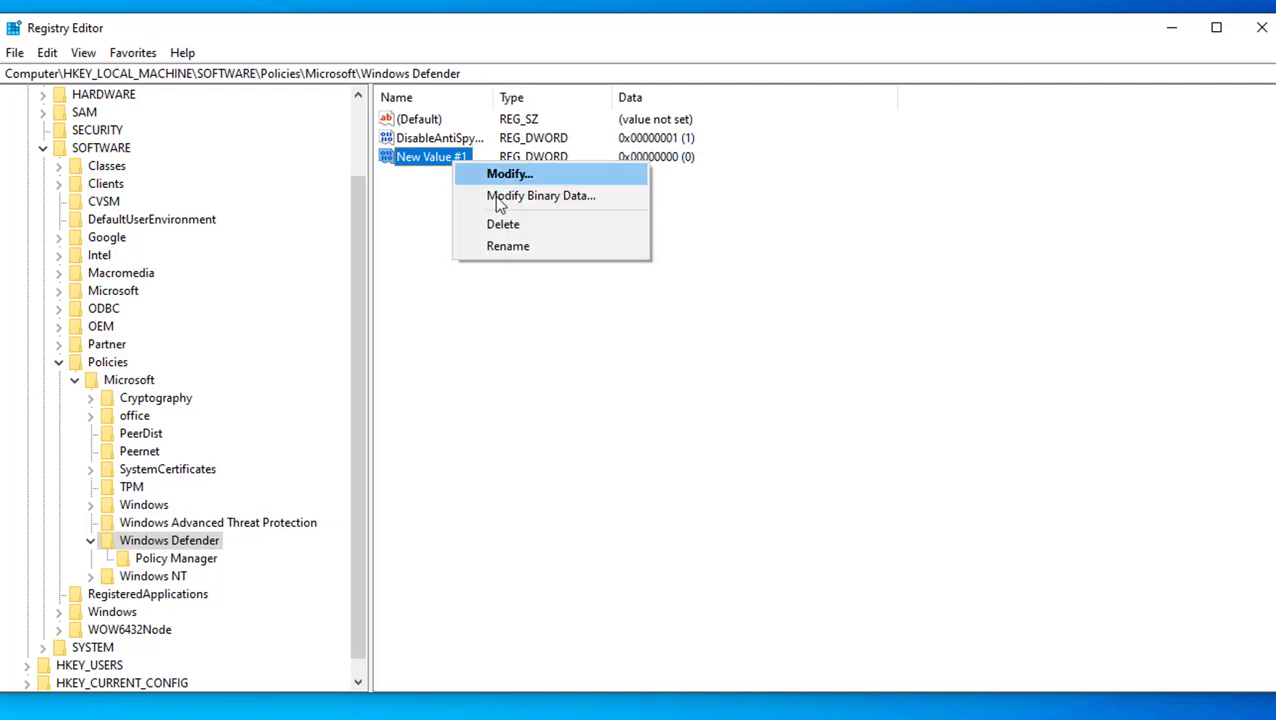
left_click(519, 223)
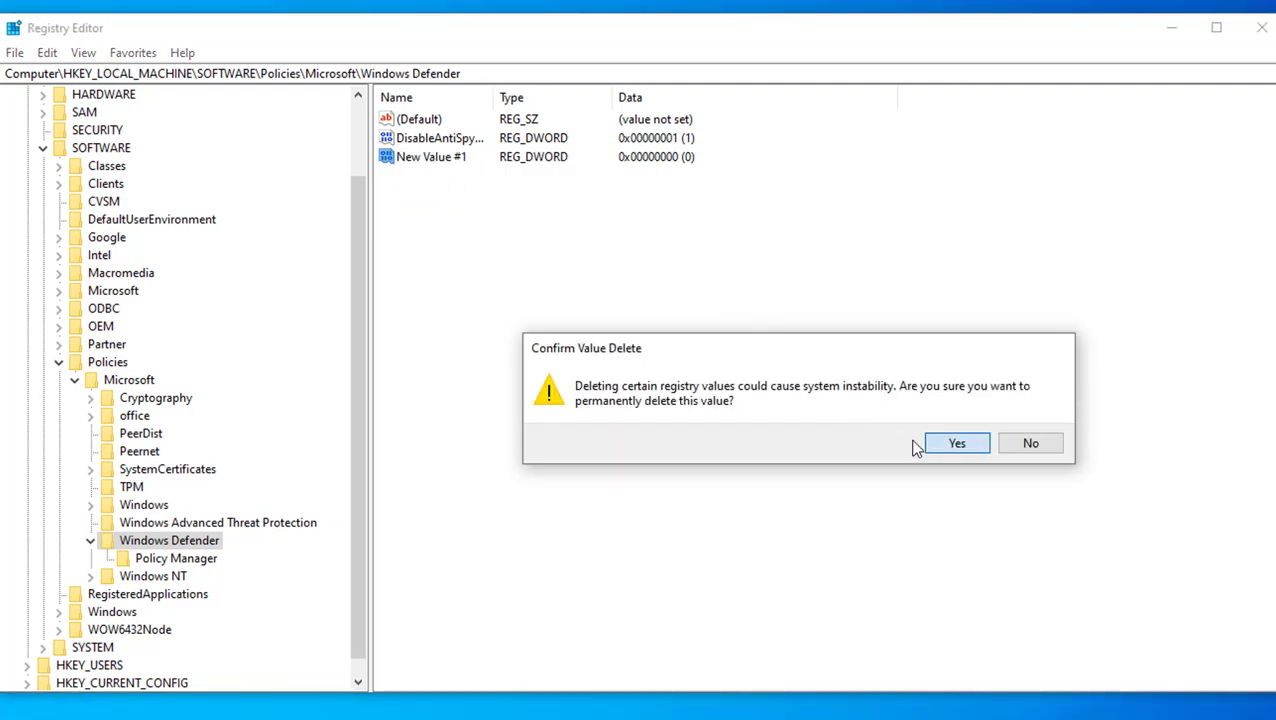
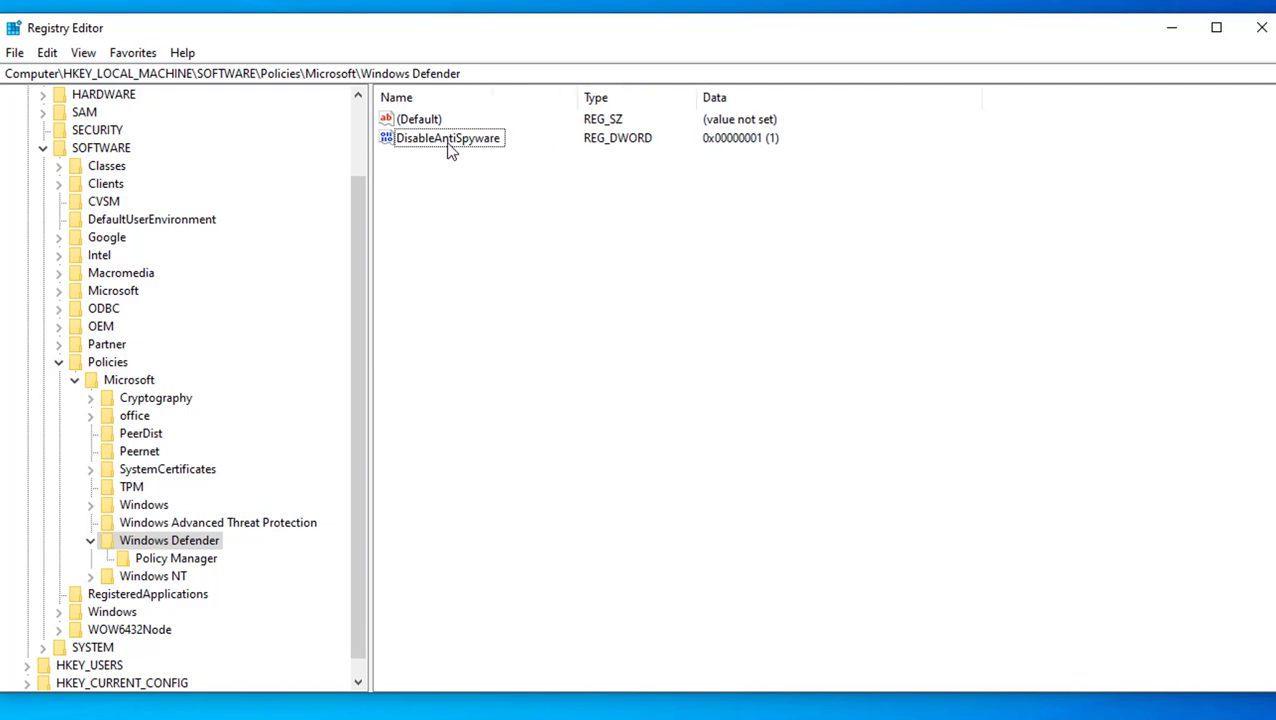
Confirm DisableAntiSpyware holds value data 1 (Hexadecimal) and save the edit.
double_click(449, 140)
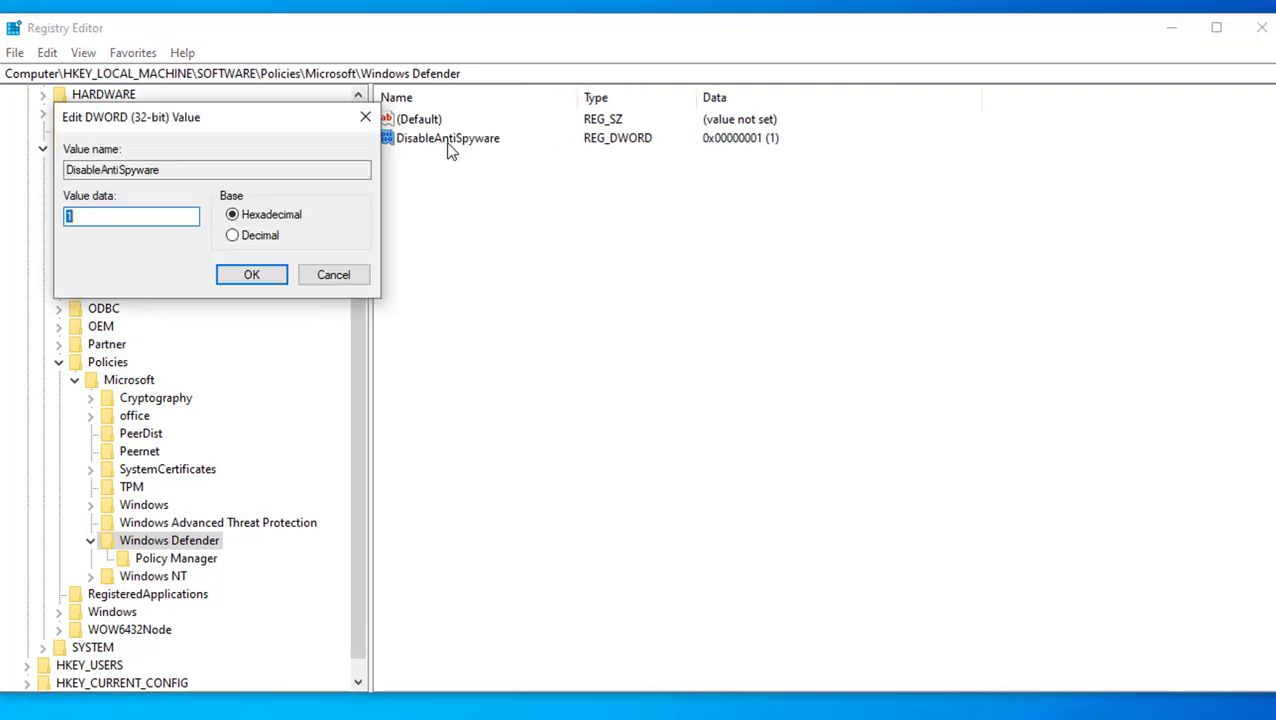
left_click(93, 219)
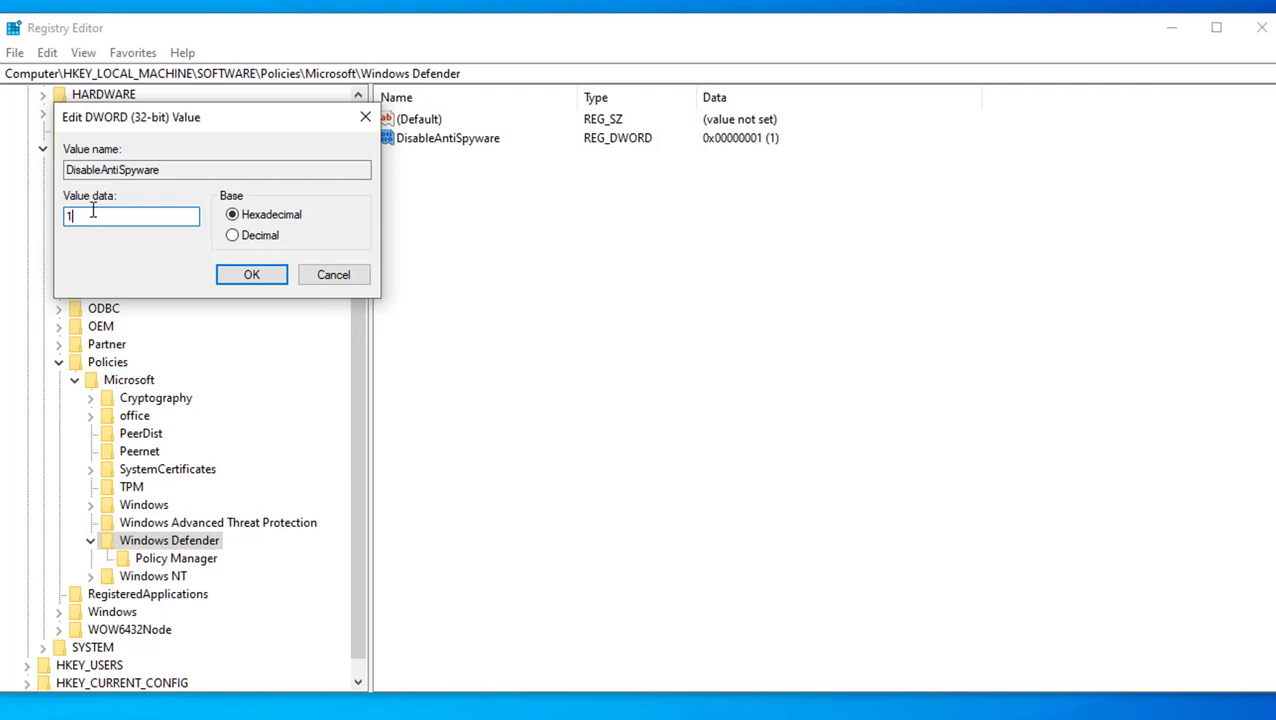
left_click(247, 272)
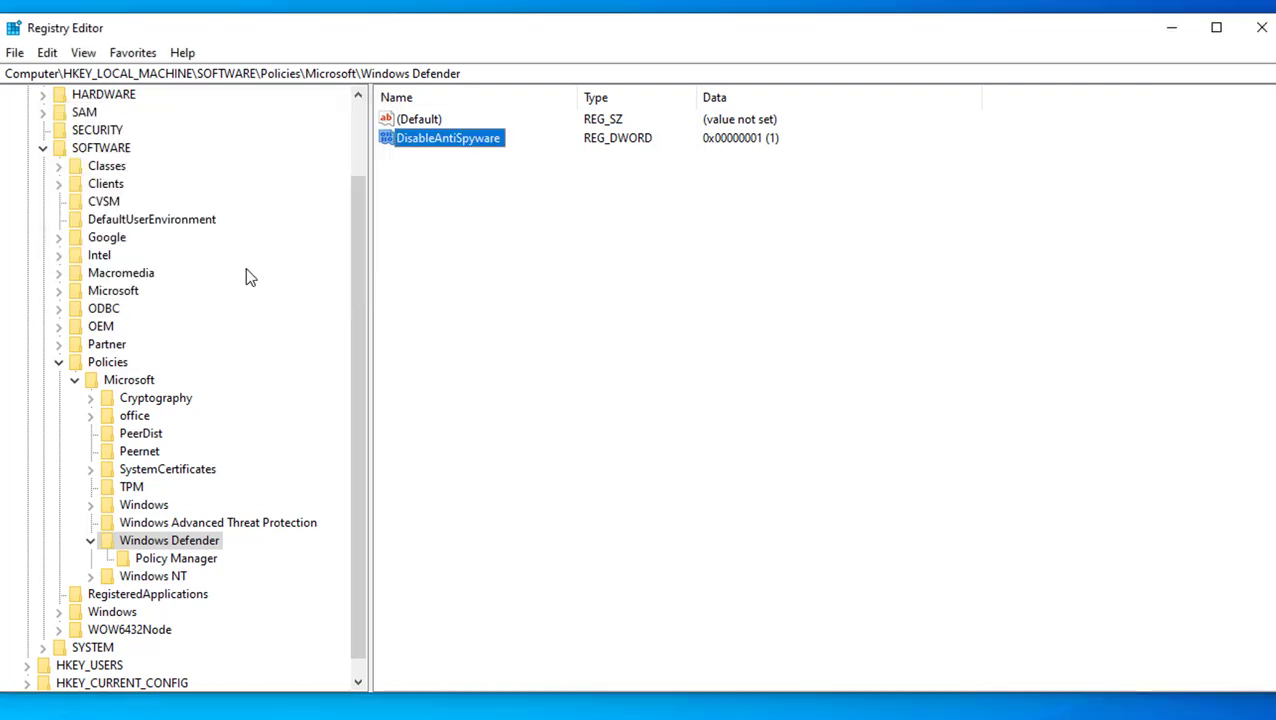
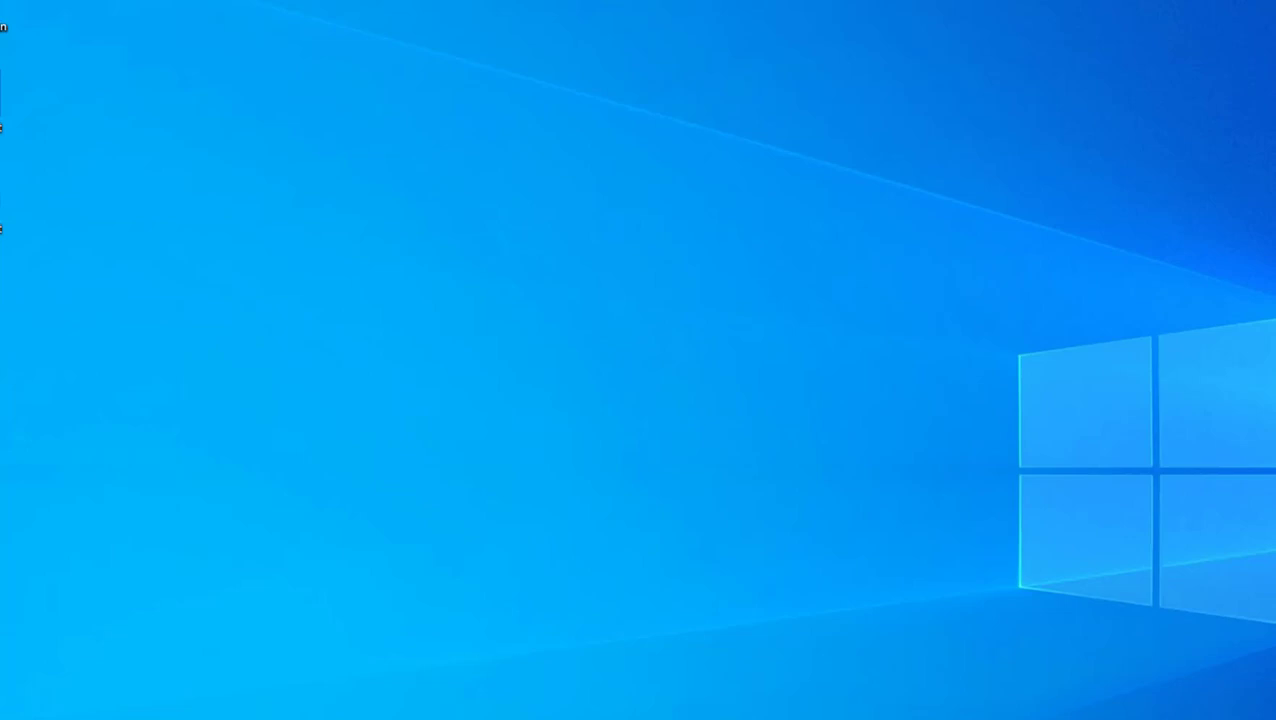
key("super")
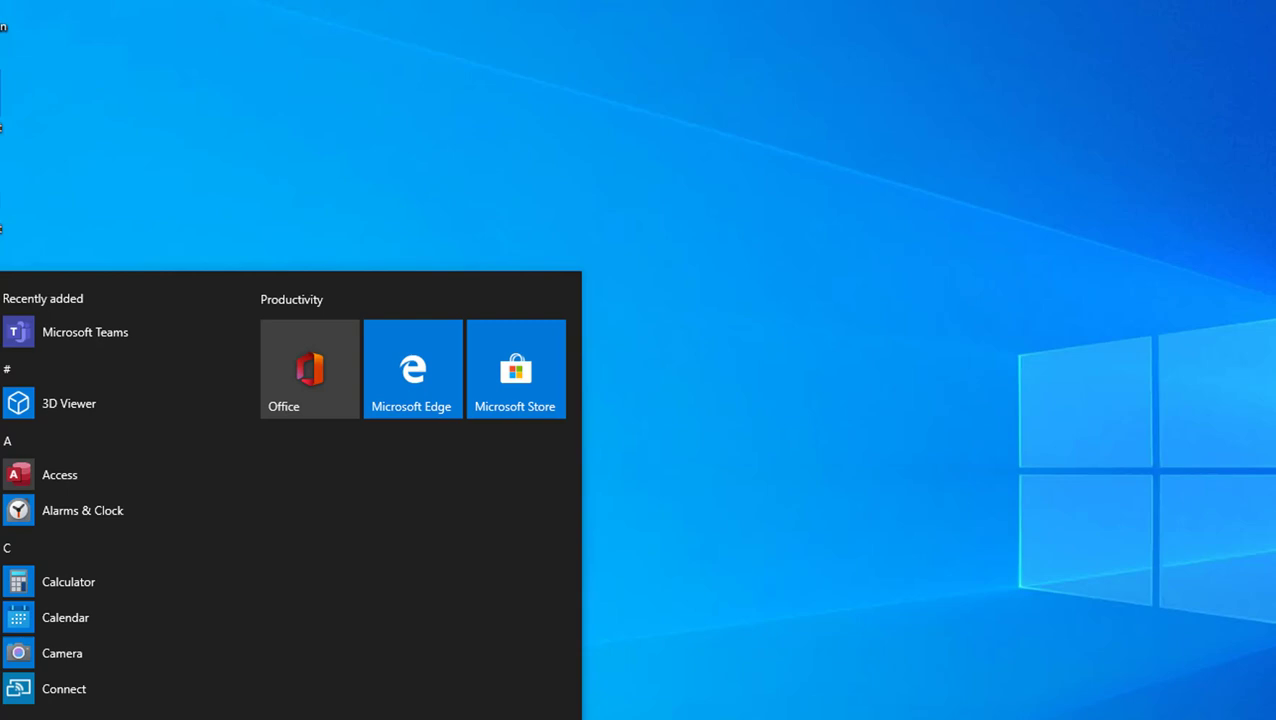
left_click(873, 683)
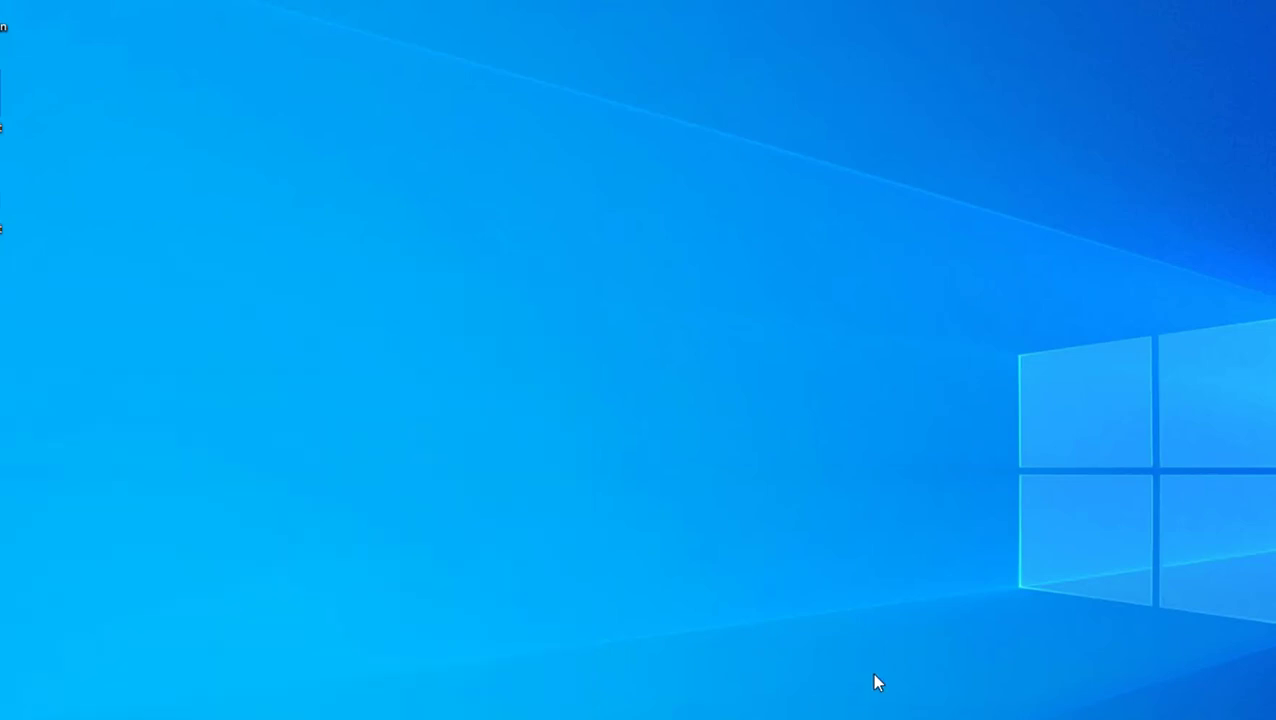